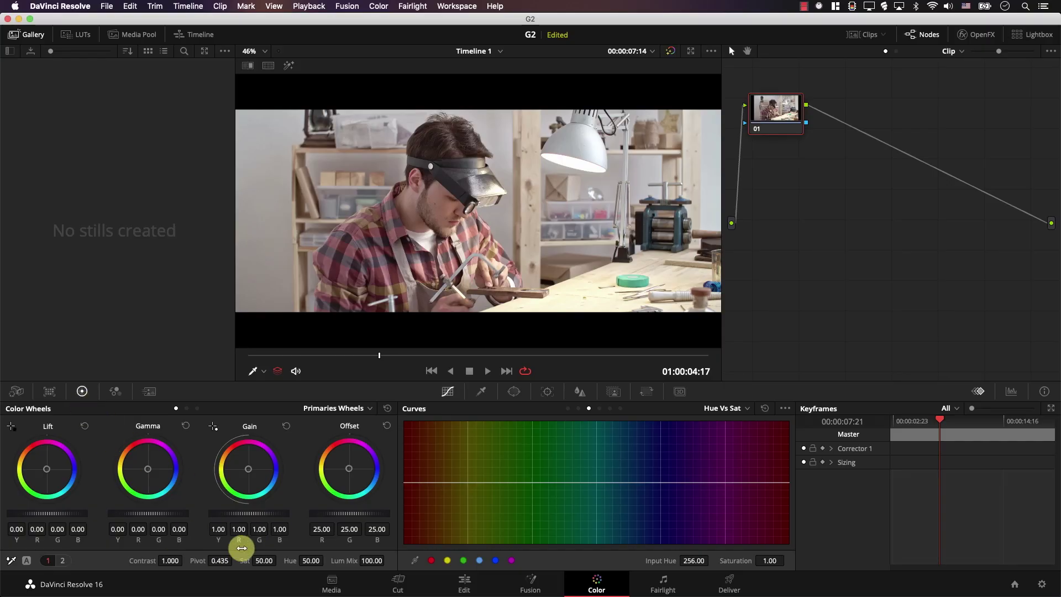
Lower saturation to 29.80, drop Gamma master to -0.44, and push the Offset wheel toward blue.
drag(261, 560, 177, 560)
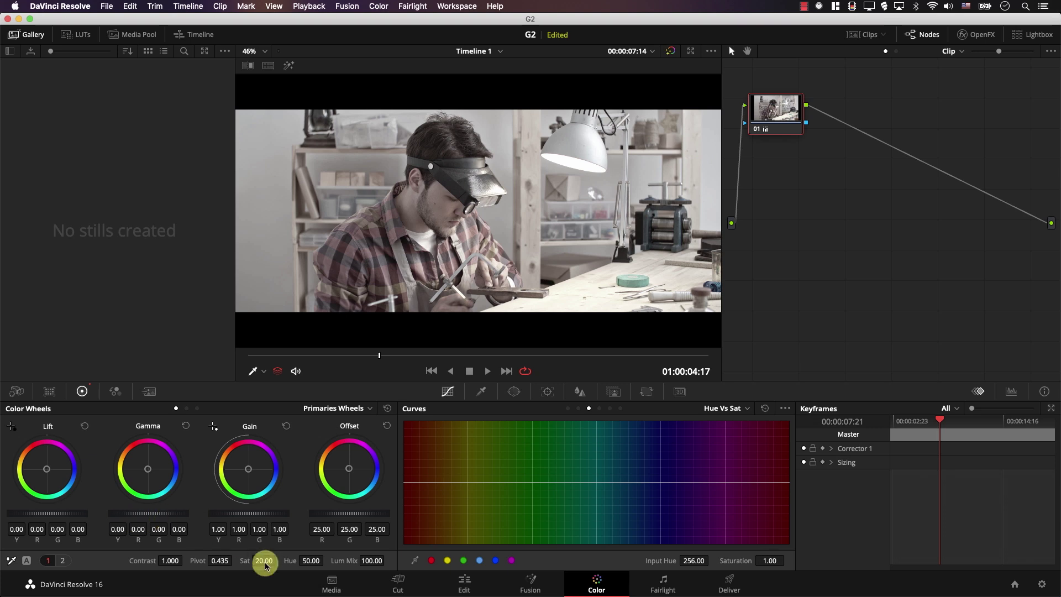
drag(289, 561, 282, 560)
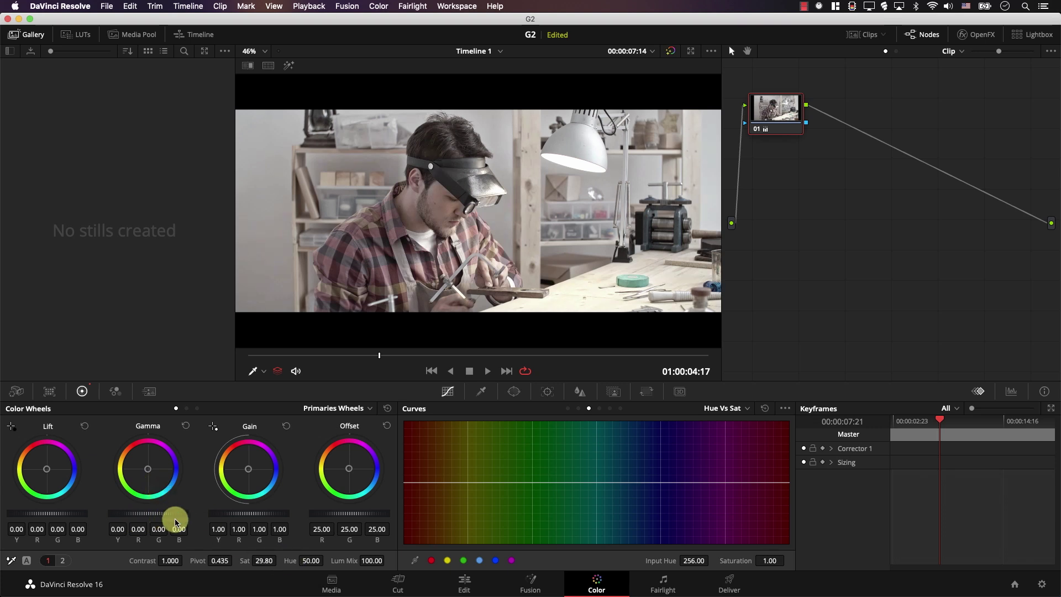
drag(173, 515, 140, 516)
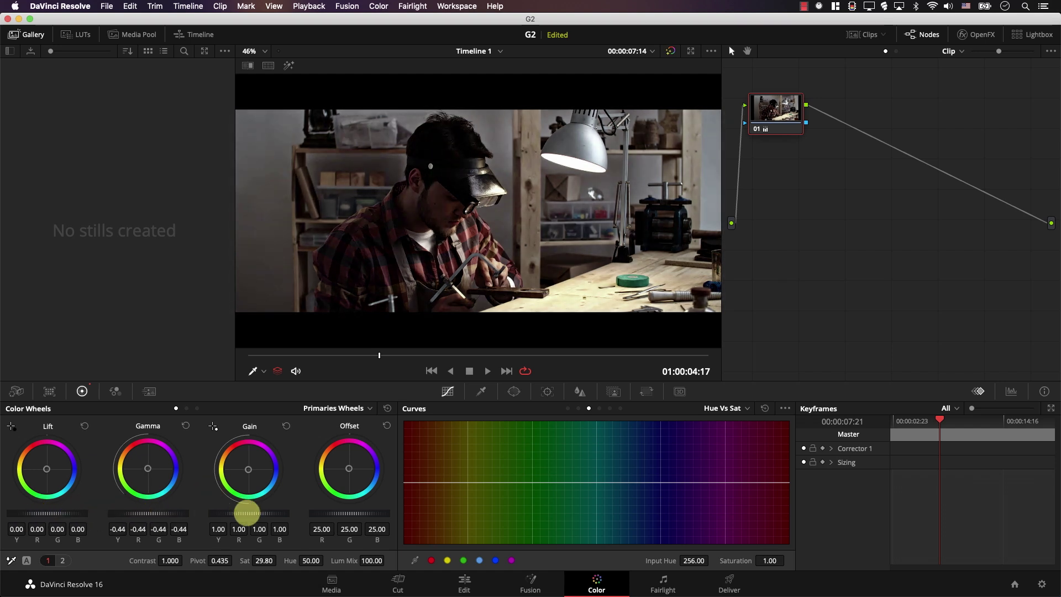
drag(246, 513, 237, 516)
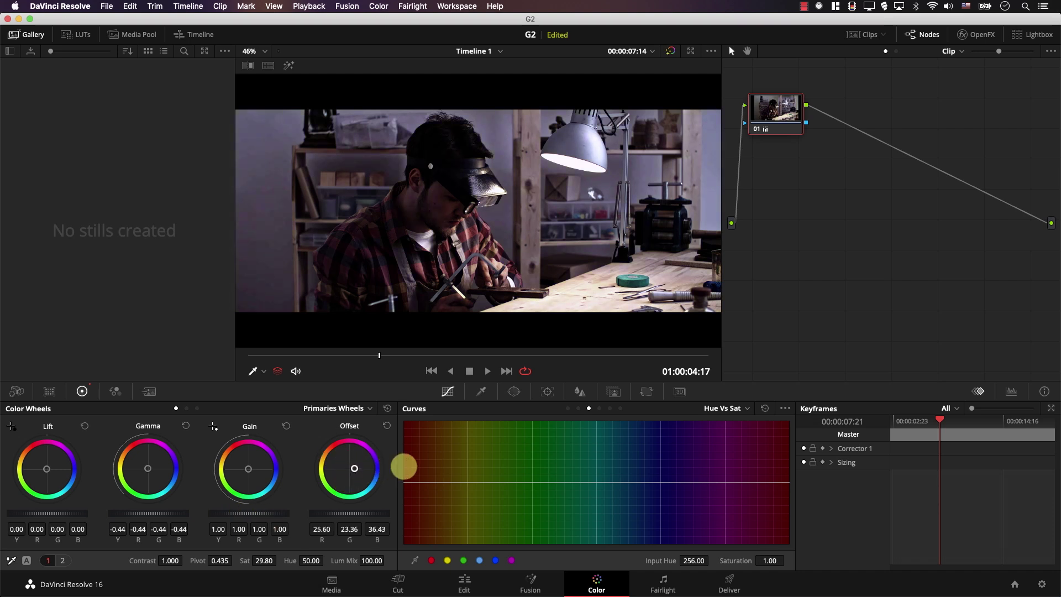
drag(404, 467, 350, 462)
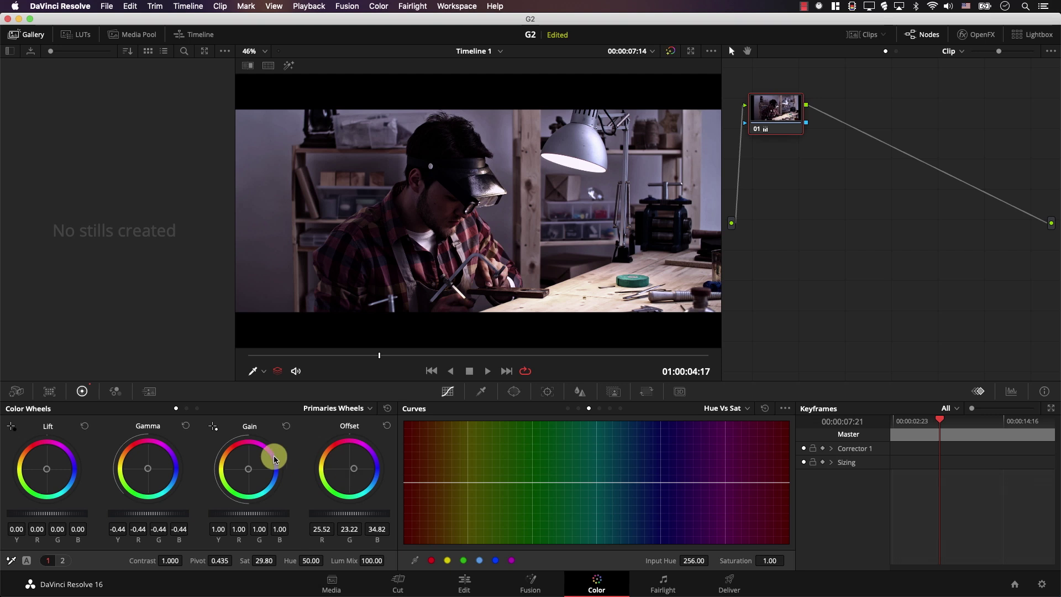
drag(354, 468, 408, 480)
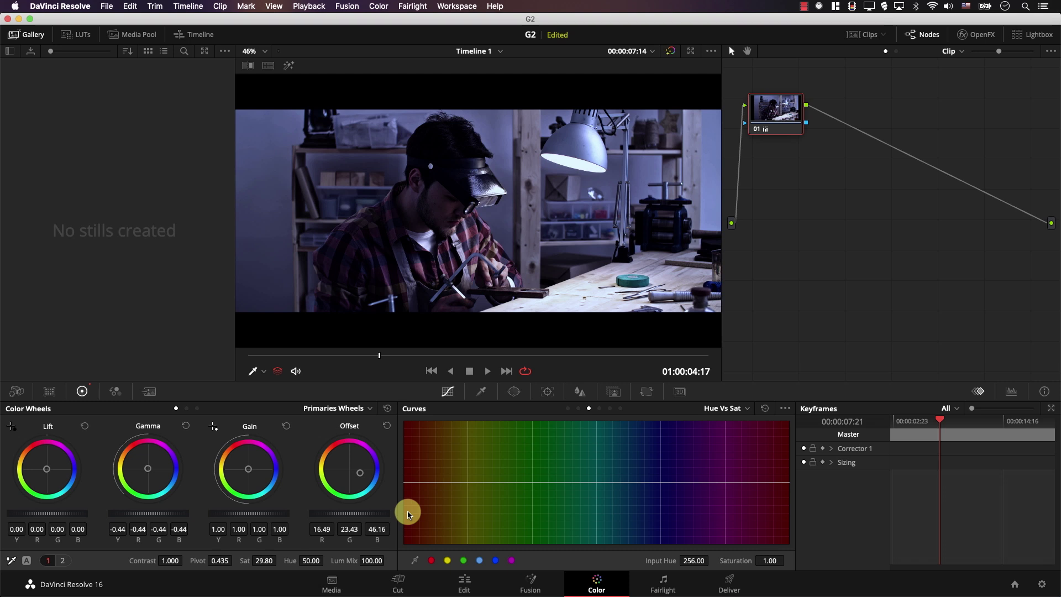
Compare the cold look with the original using bypass, nudging Offset to reduce red.
key(shift+d)
key(space)
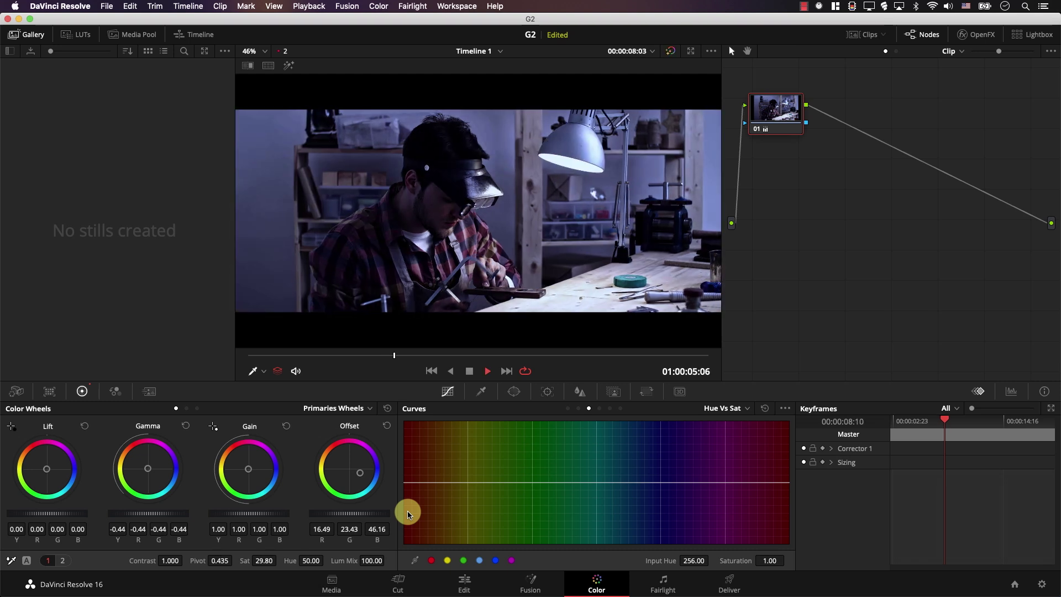
key(space)
drag(360, 472, 359, 473)
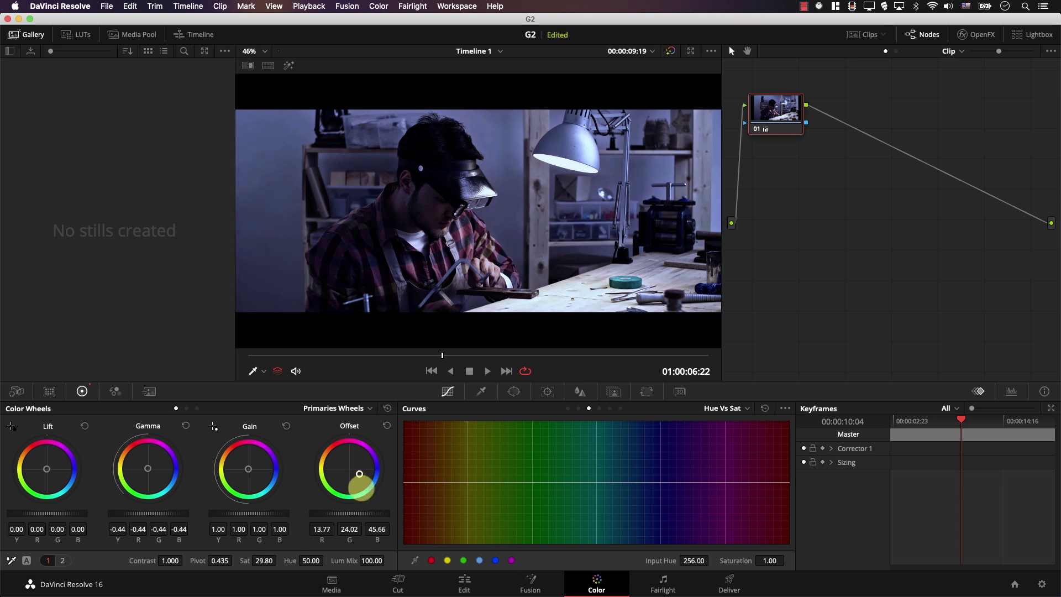
drag(361, 511, 362, 520)
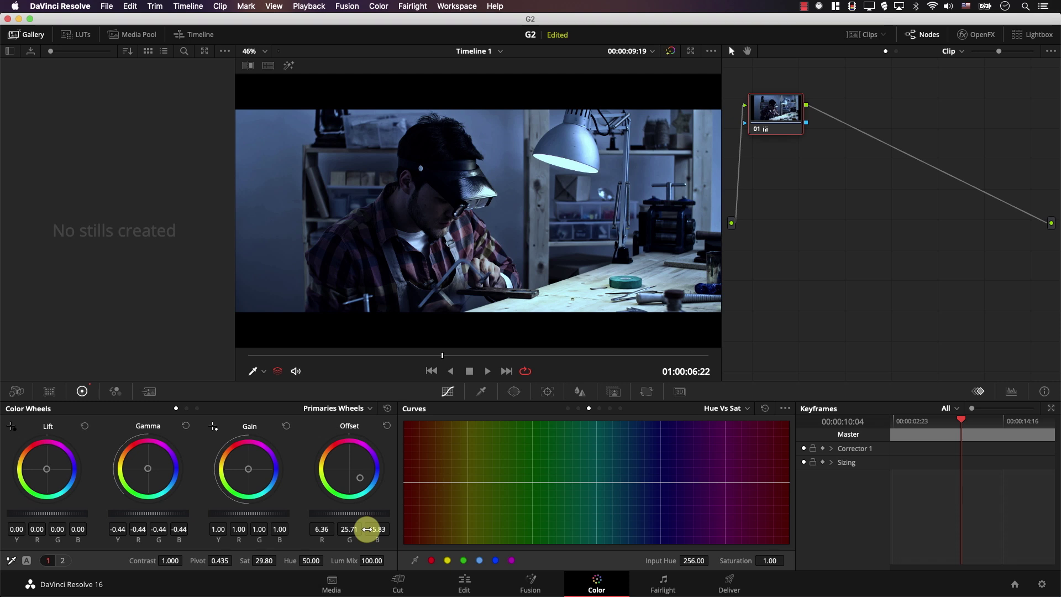
key(shift+d)
key(shift+d)
key(space)
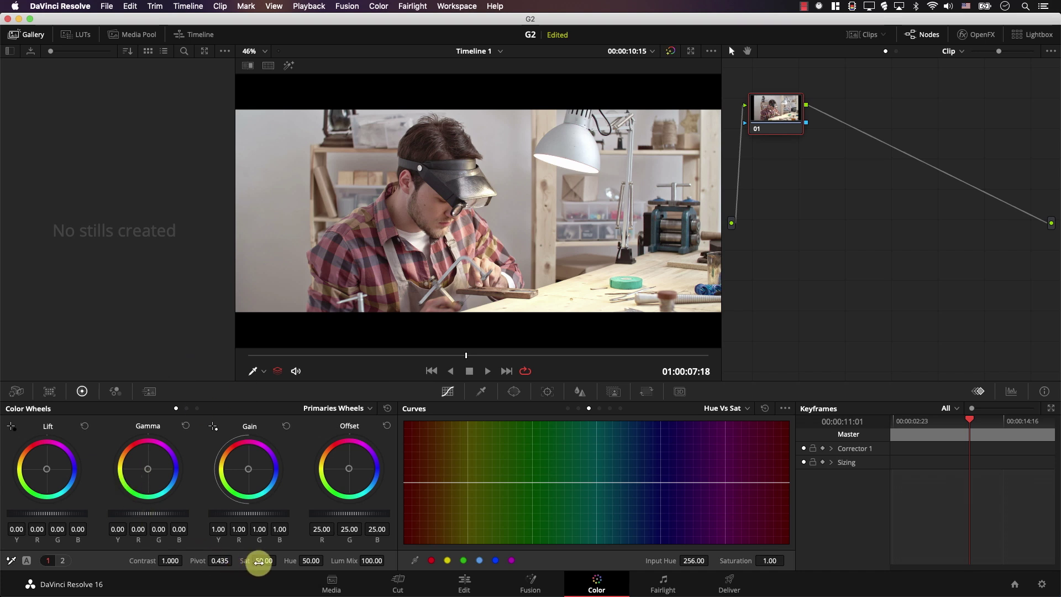
drag(257, 560, 322, 560)
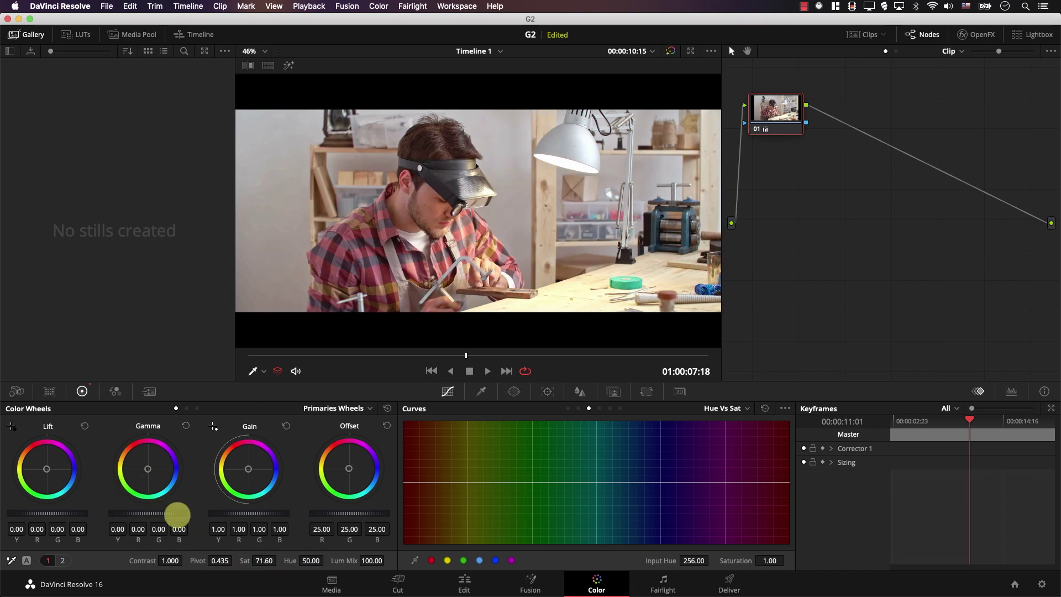
drag(83, 513, 46, 513)
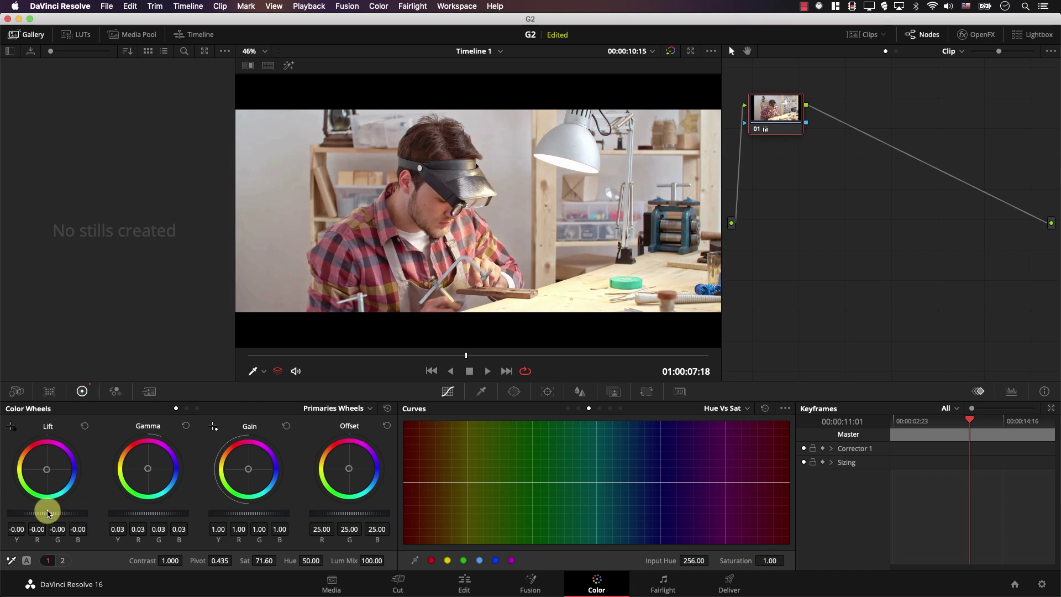
drag(147, 513, 143, 512)
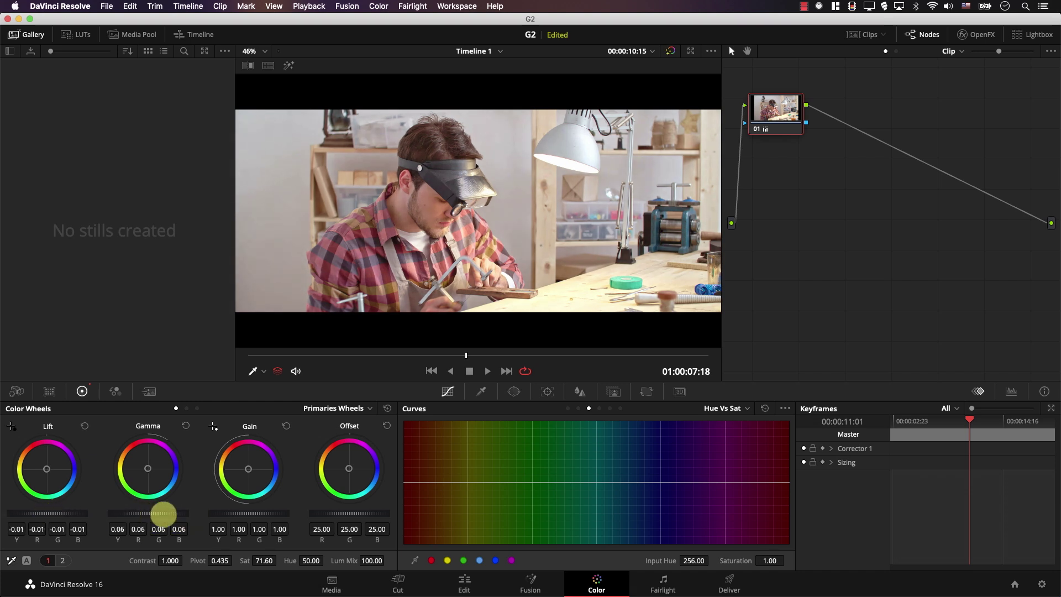
drag(165, 520, 161, 515)
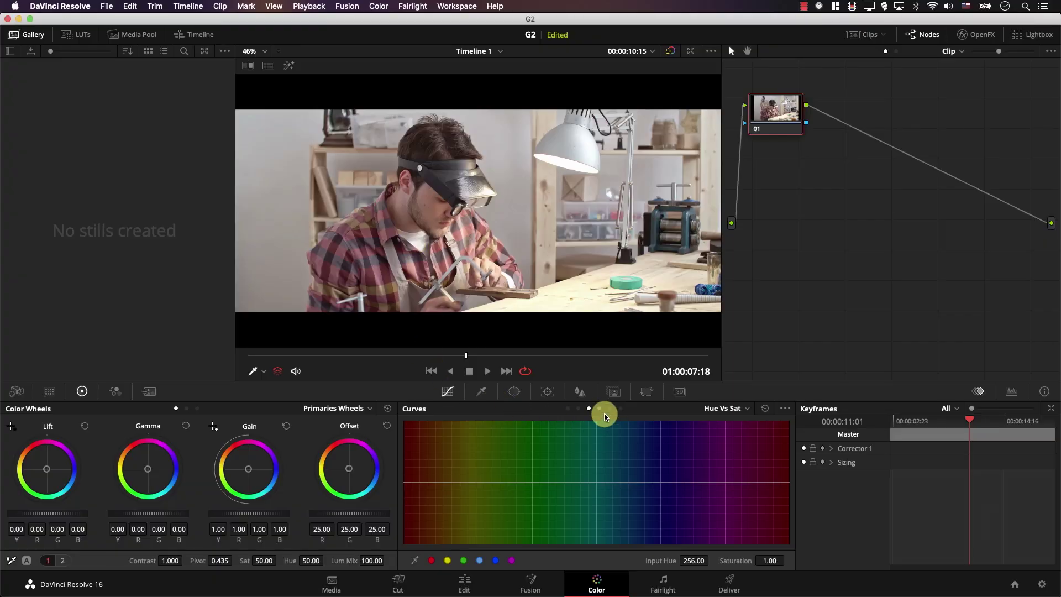
Lift Lum Vs Sat saturation to 2.00 across mid-to-bright tones, then select the Hue Vs Sat curve.
click(610, 410)
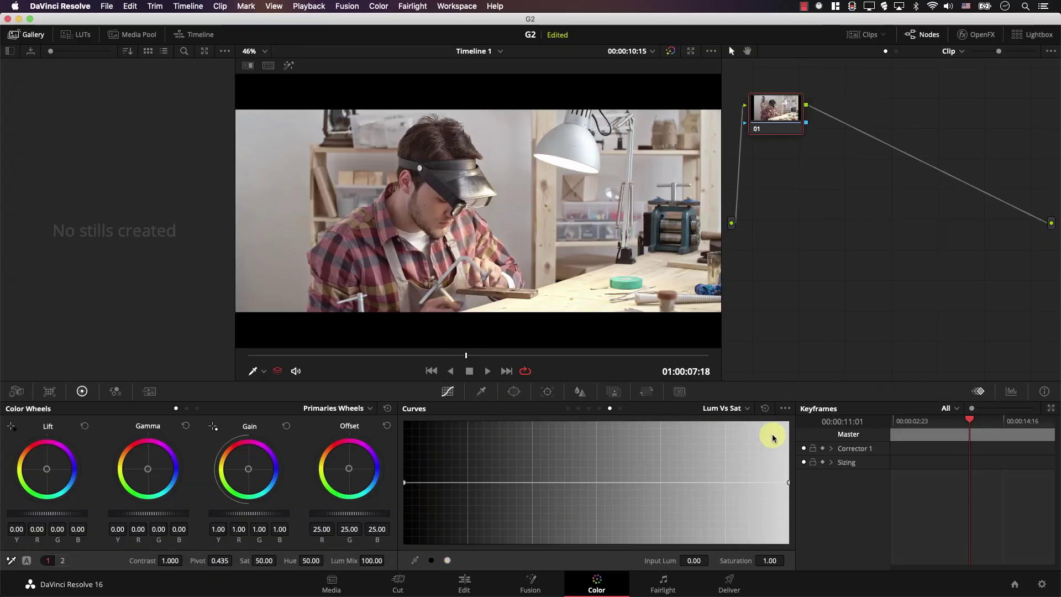
drag(605, 482, 591, 423)
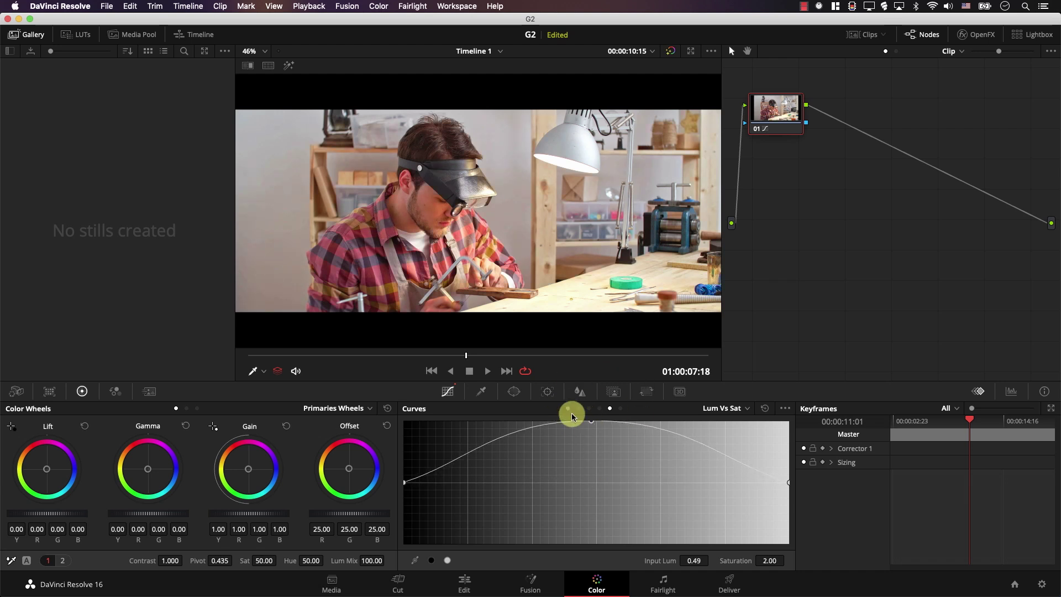
drag(590, 424, 478, 421)
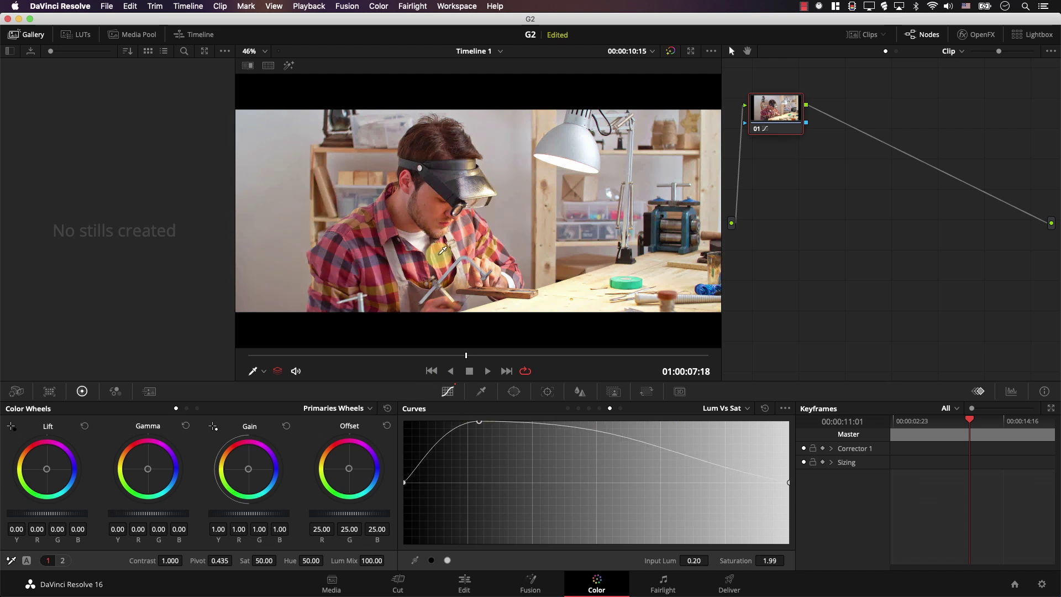
drag(481, 421, 727, 407)
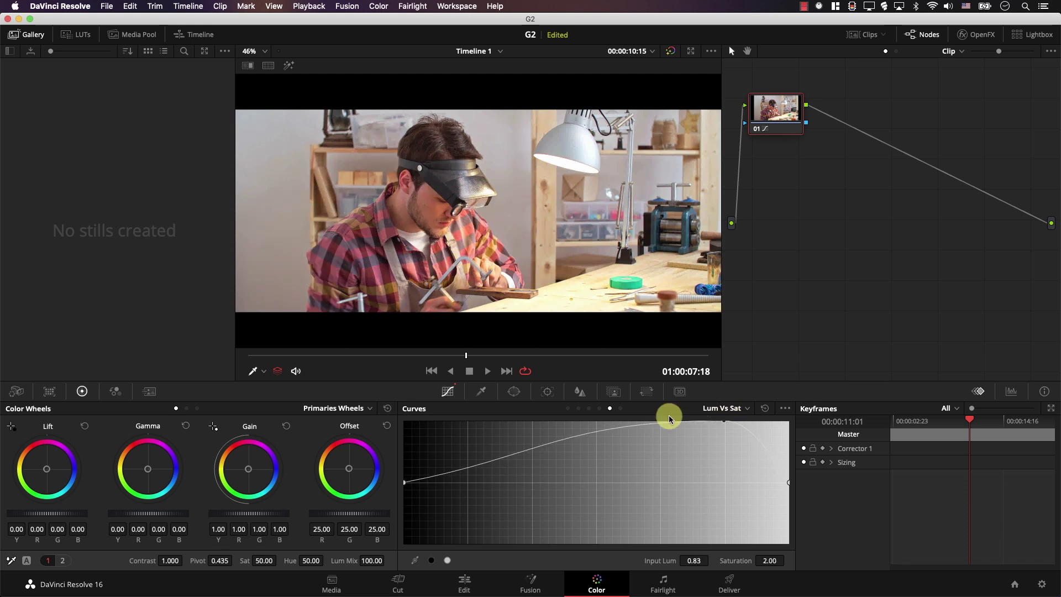
mouse_move(726, 421)
mouse_down()
mouse_move(569, 438)
mouse_move(460, 428)
mouse_move(623, 433)
mouse_move(731, 419)
mouse_up()
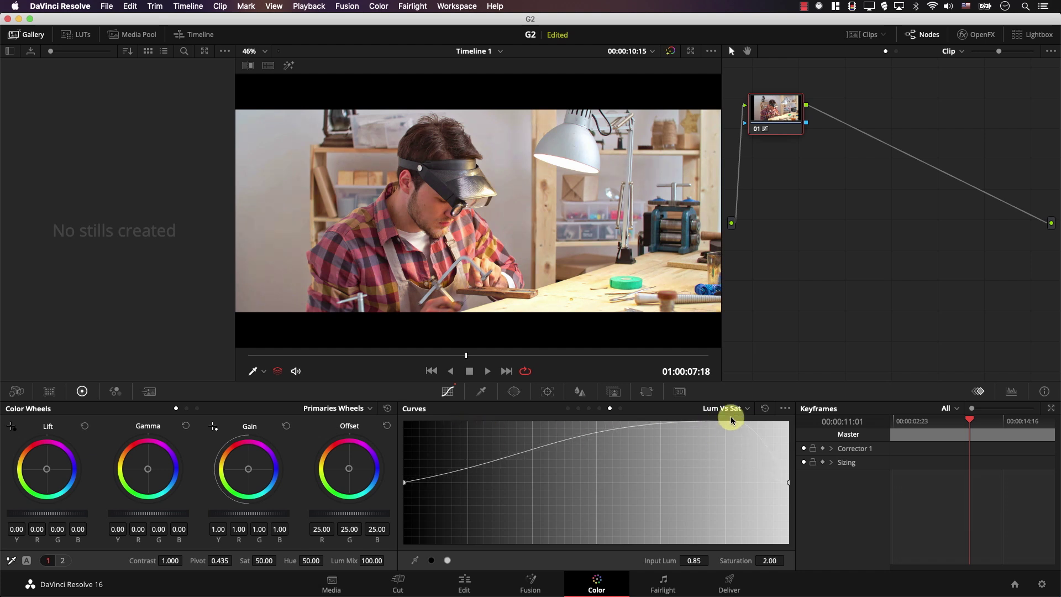
click(722, 409)
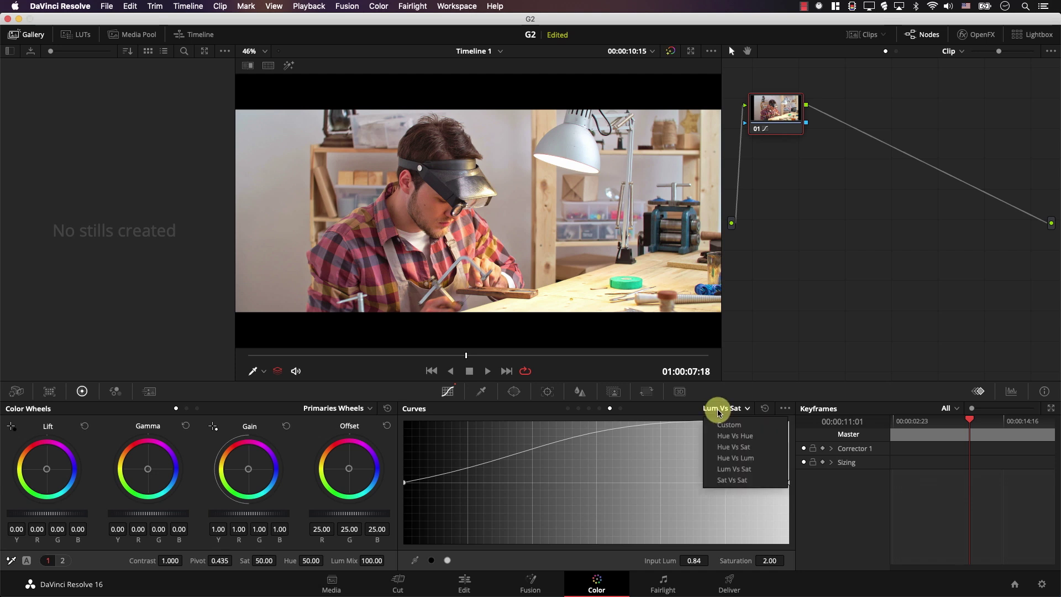
click(720, 450)
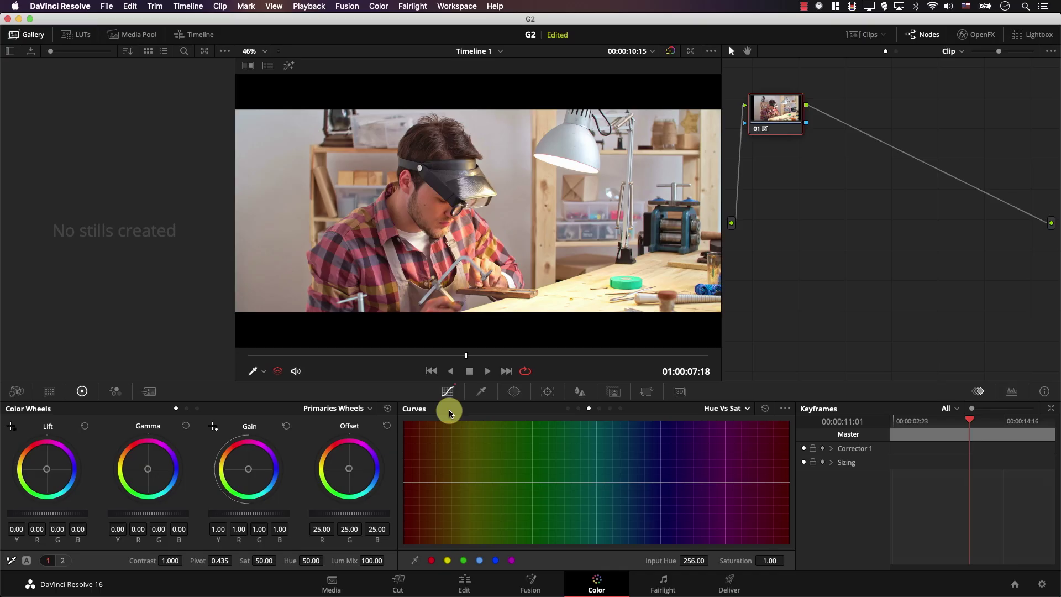
Add Hue Vs Sat points and test saturation changes on red, yellow, green and cyan hues.
click(448, 559)
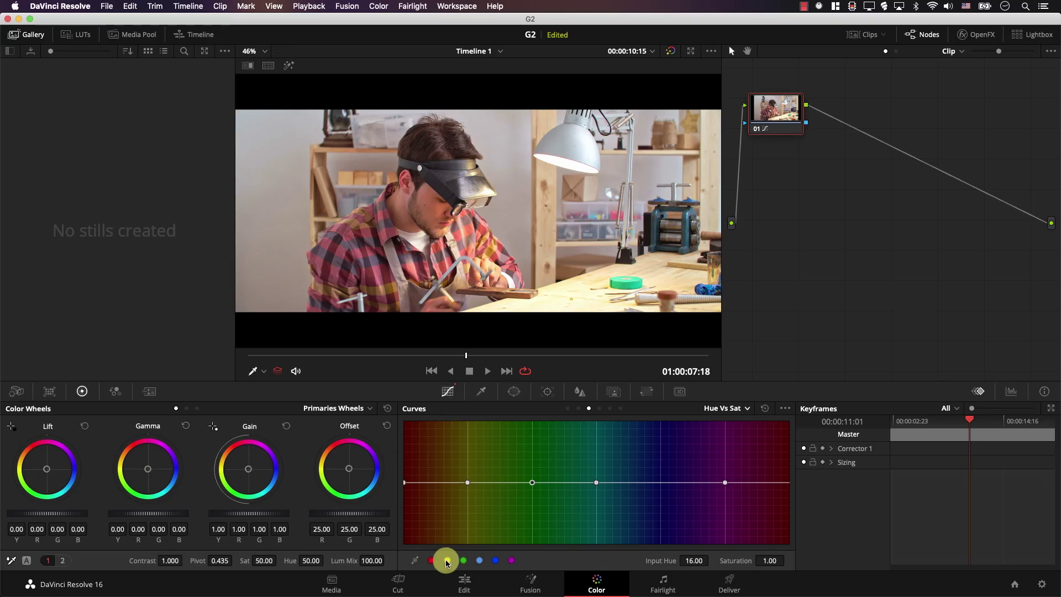
click(495, 560)
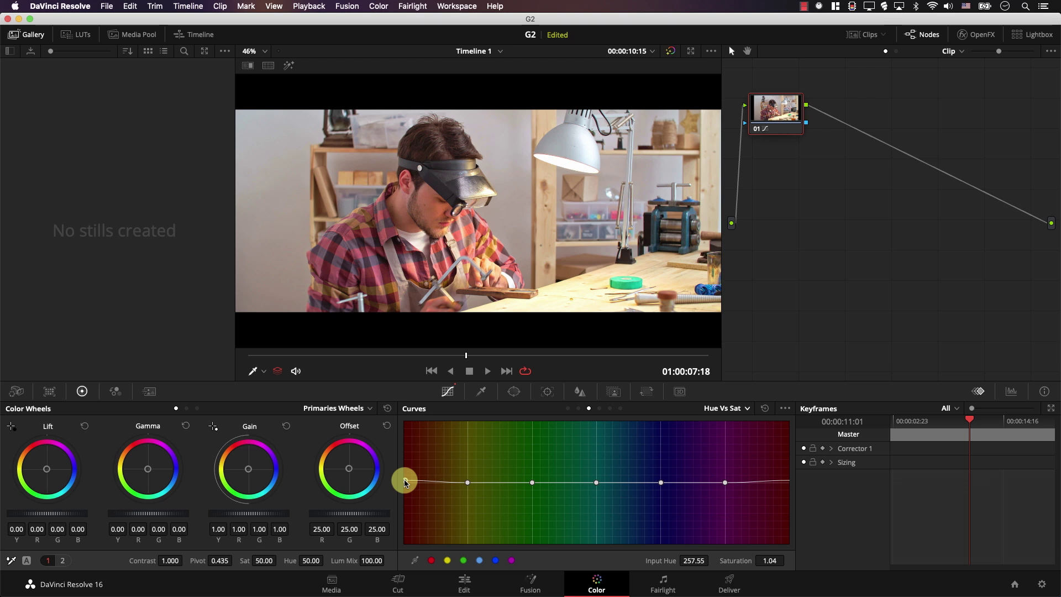
mouse_move(405, 481)
mouse_down()
mouse_move(402, 446)
mouse_move(408, 503)
mouse_move(398, 482)
mouse_up()
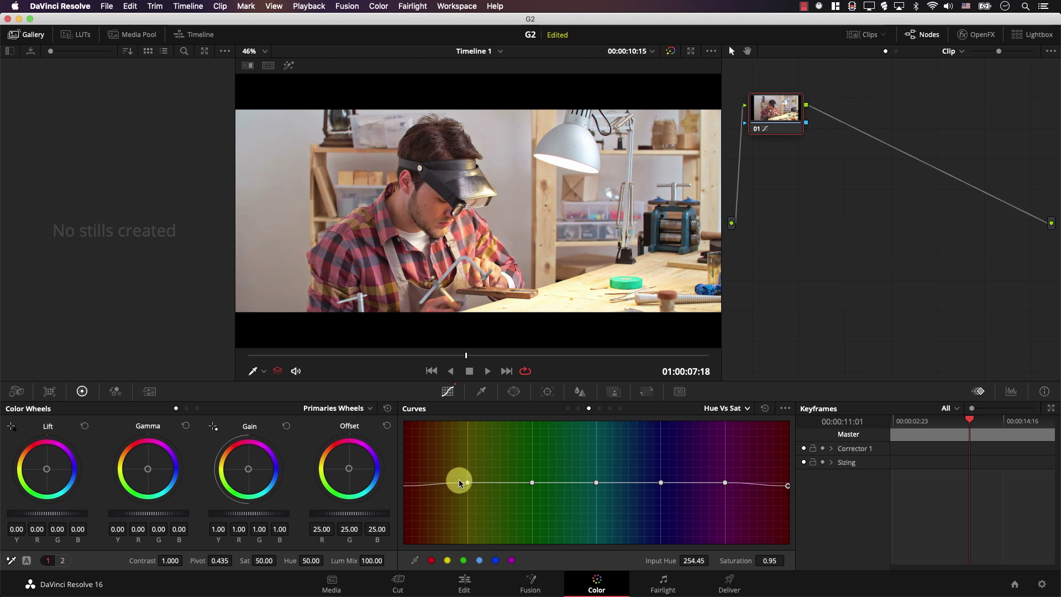
drag(468, 483, 464, 447)
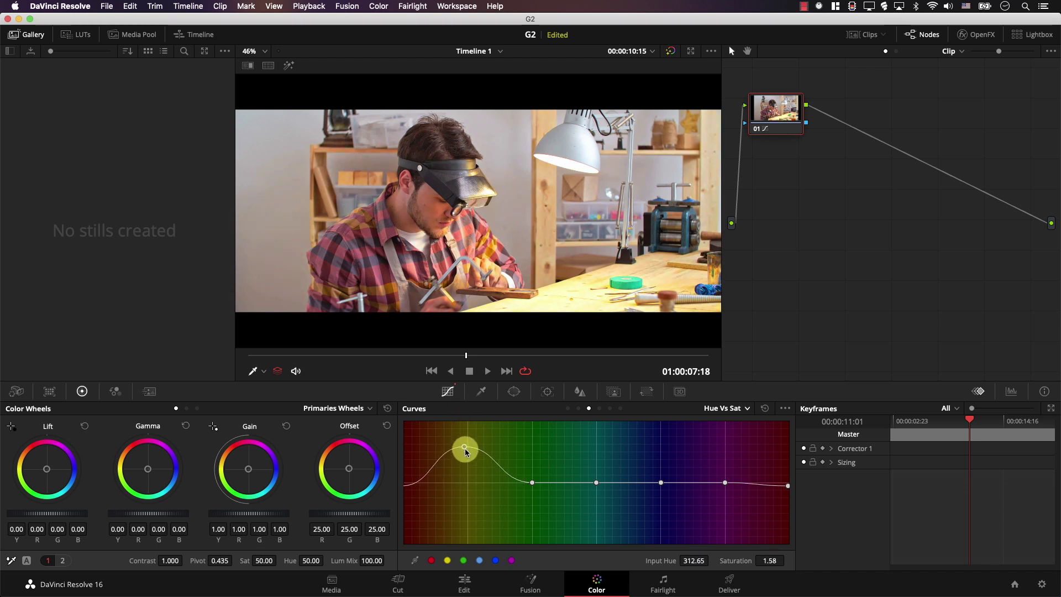
drag(531, 483, 588, 513)
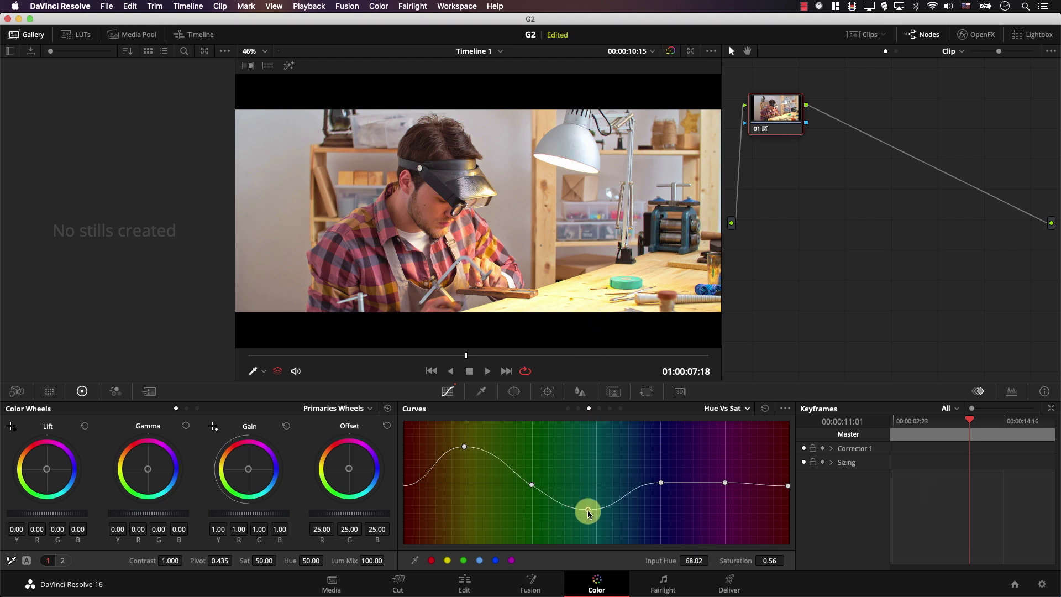
mouse_move(661, 483)
mouse_down()
mouse_move(658, 433)
mouse_move(654, 539)
mouse_move(658, 466)
mouse_move(657, 479)
mouse_up()
mouse_move(723, 485)
mouse_down()
mouse_move(727, 443)
mouse_move(718, 436)
mouse_move(725, 509)
mouse_move(728, 488)
mouse_up()
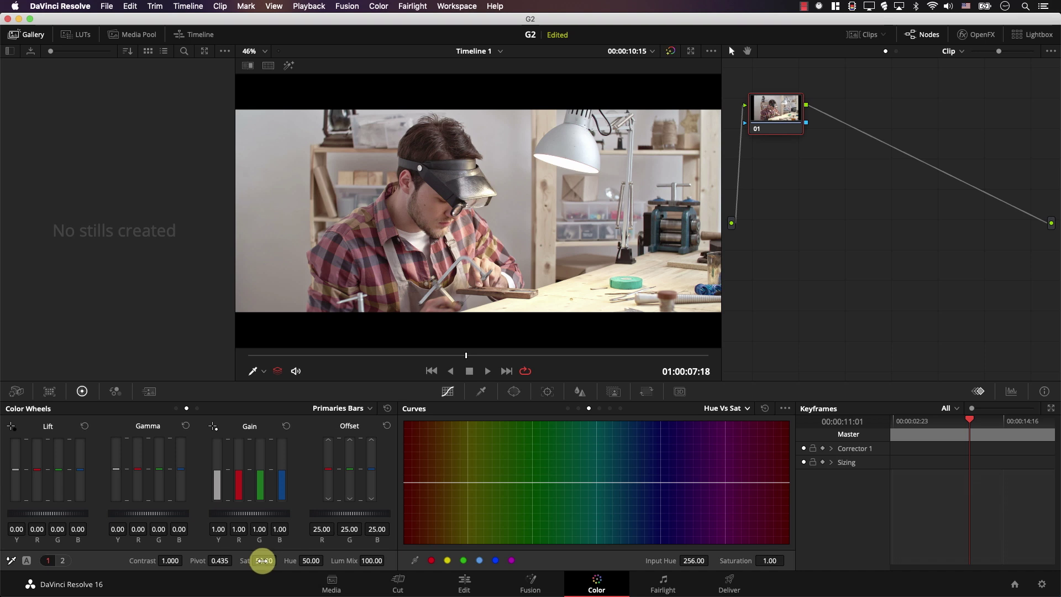
Mute the clip: saturation 34.20, Gain blue 0.83, Lift blue tweak, contrast 0.908, compared with bypass.
drag(232, 560, 229, 560)
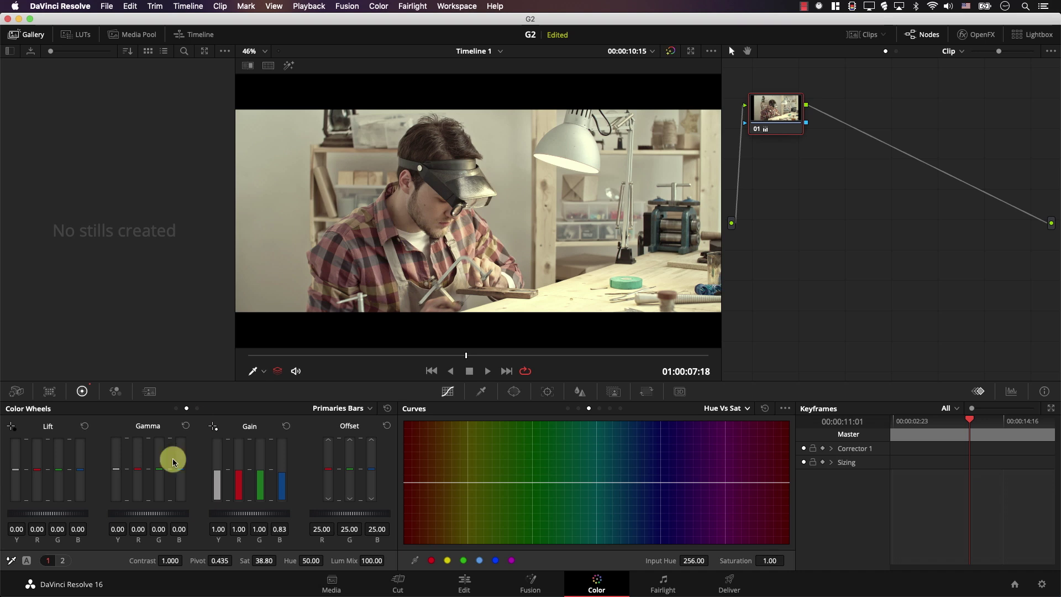
drag(180, 472, 181, 492)
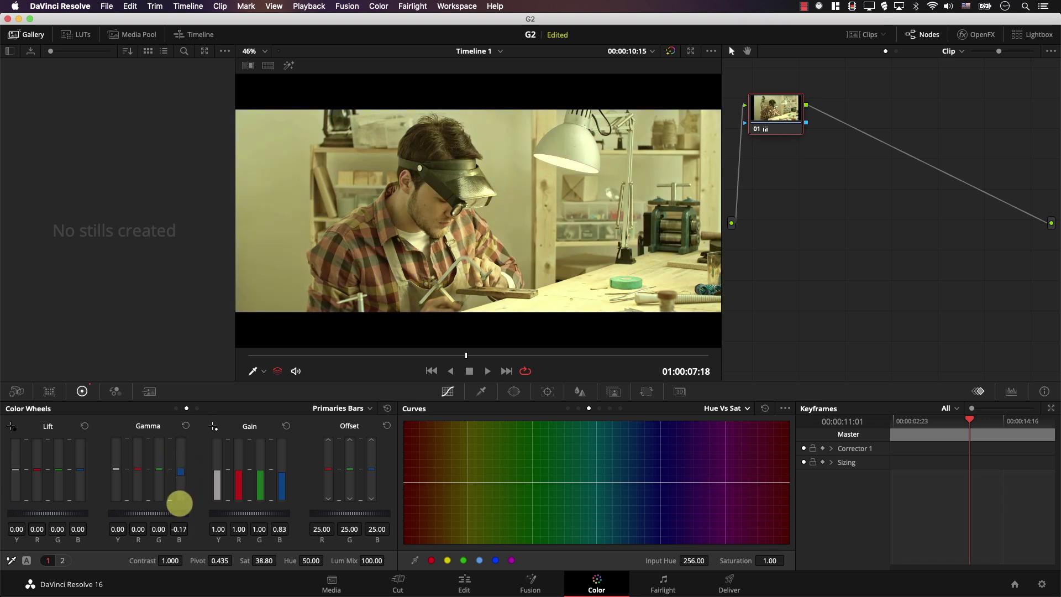
click(185, 424)
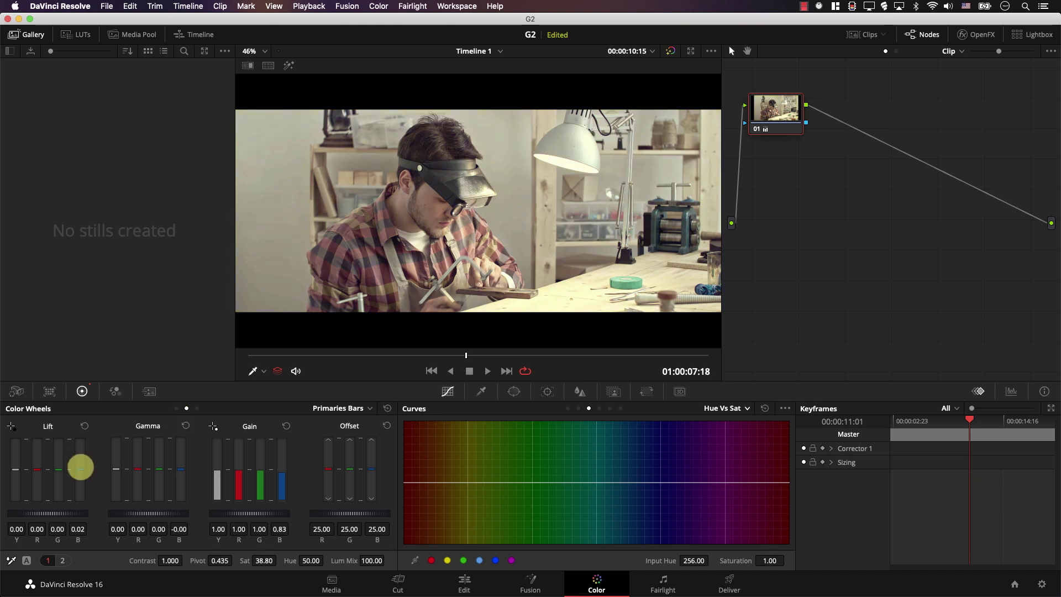
drag(80, 472, 81, 471)
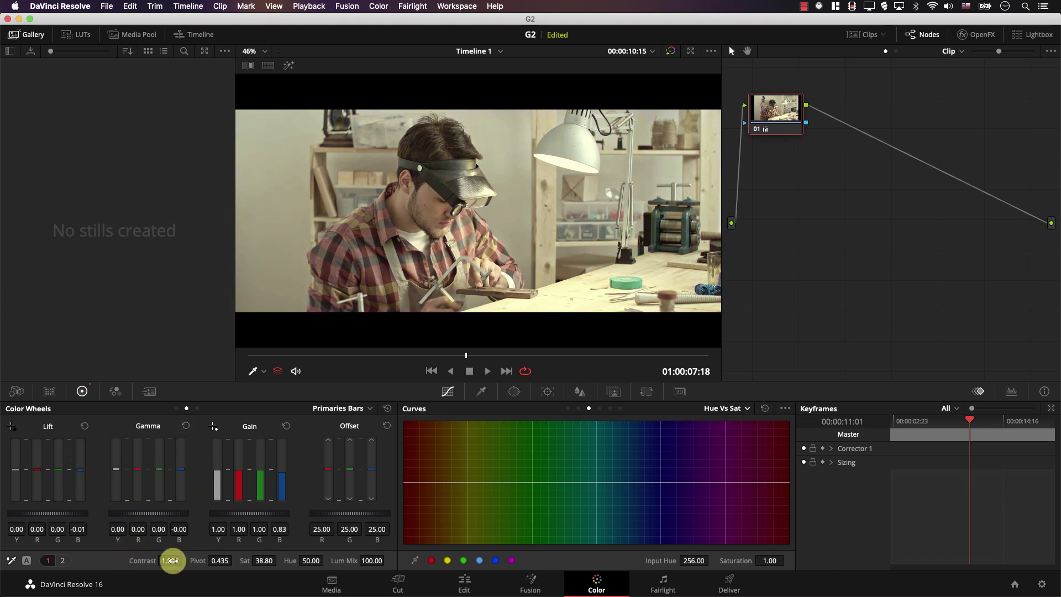
drag(158, 560, 185, 576)
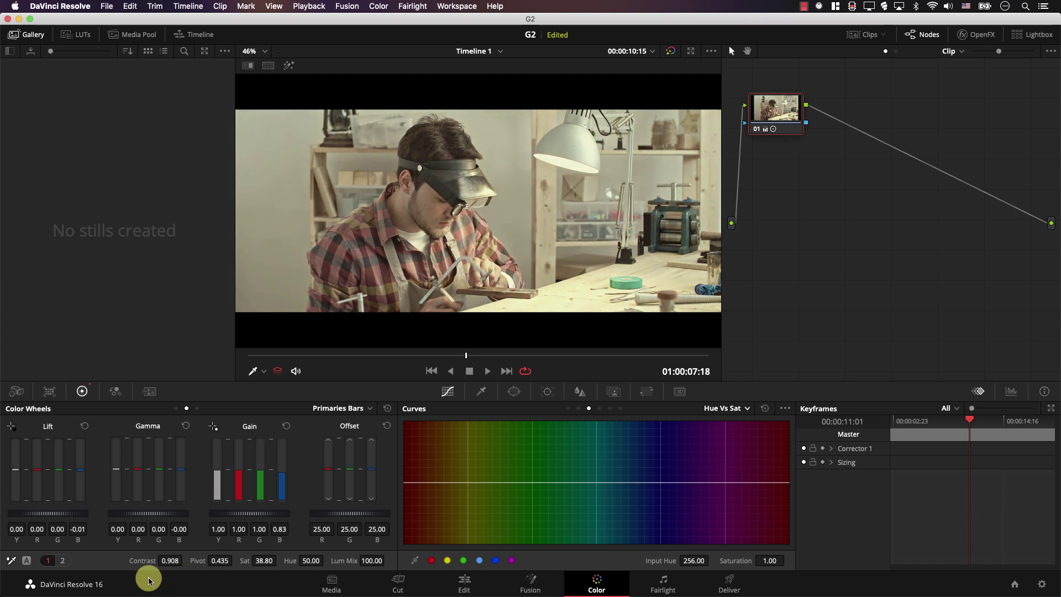
key(shift+d)
key(shift+d)
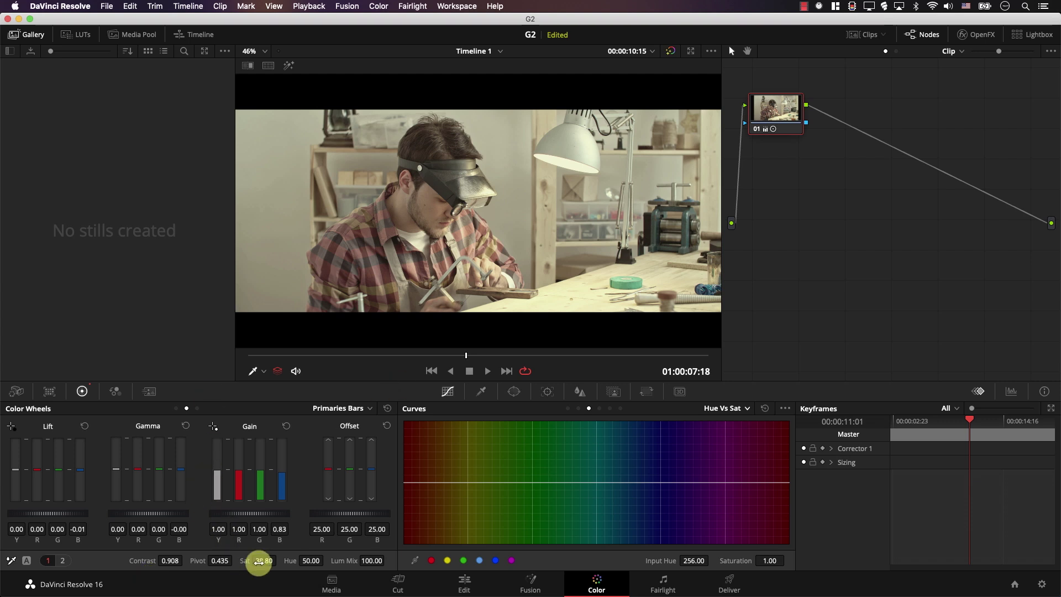
drag(268, 560, 239, 562)
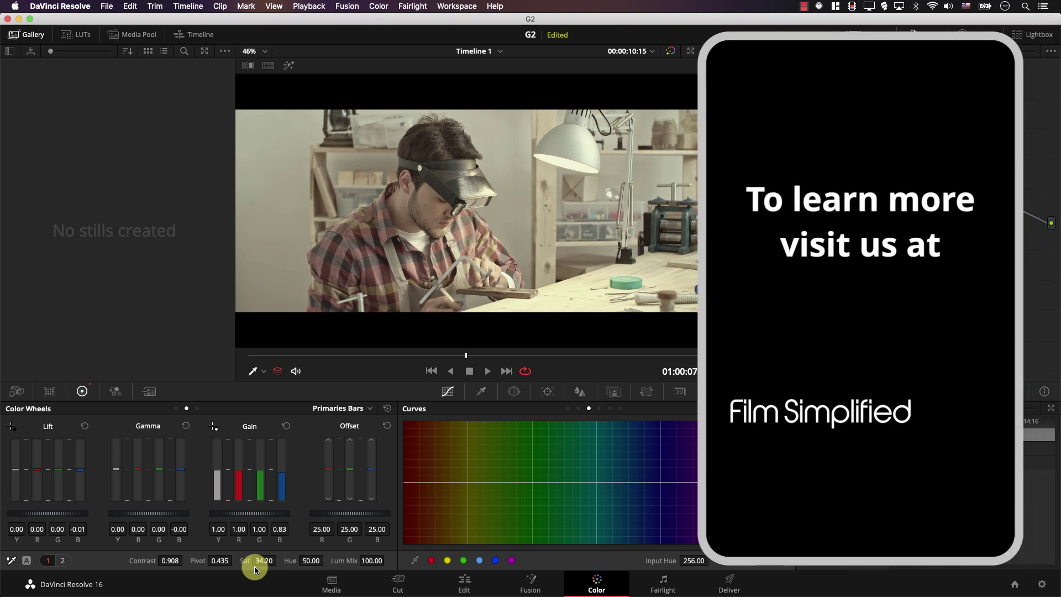
Toggle the grade bypass to compare against the ungraded clip.
key(shift+d)
key(shift+d)
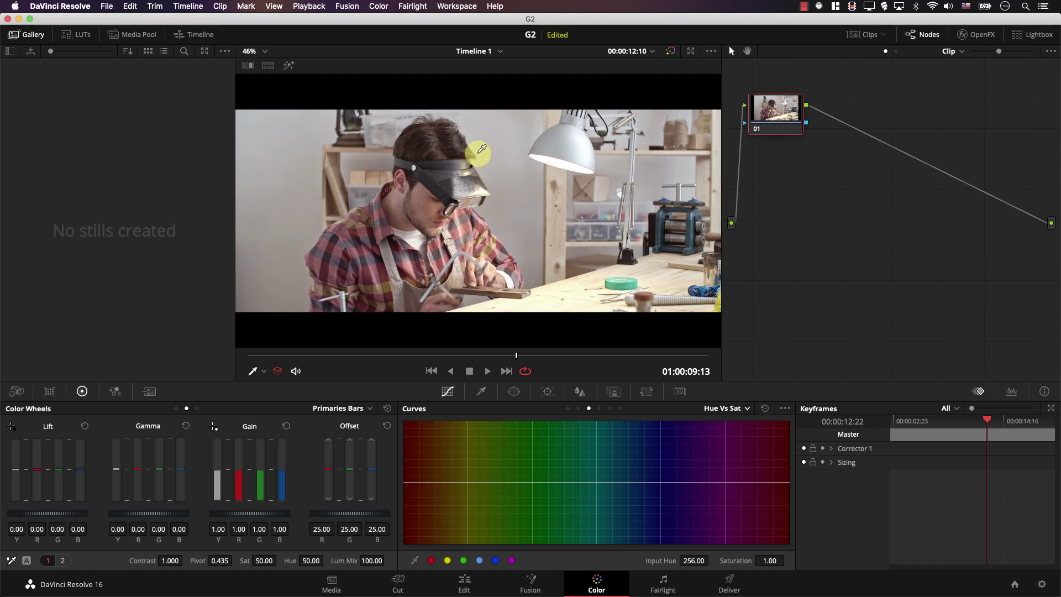
Add serial node 02 after node 01, then layer node 04 joined through a Layer Mixer.
click(378, 6)
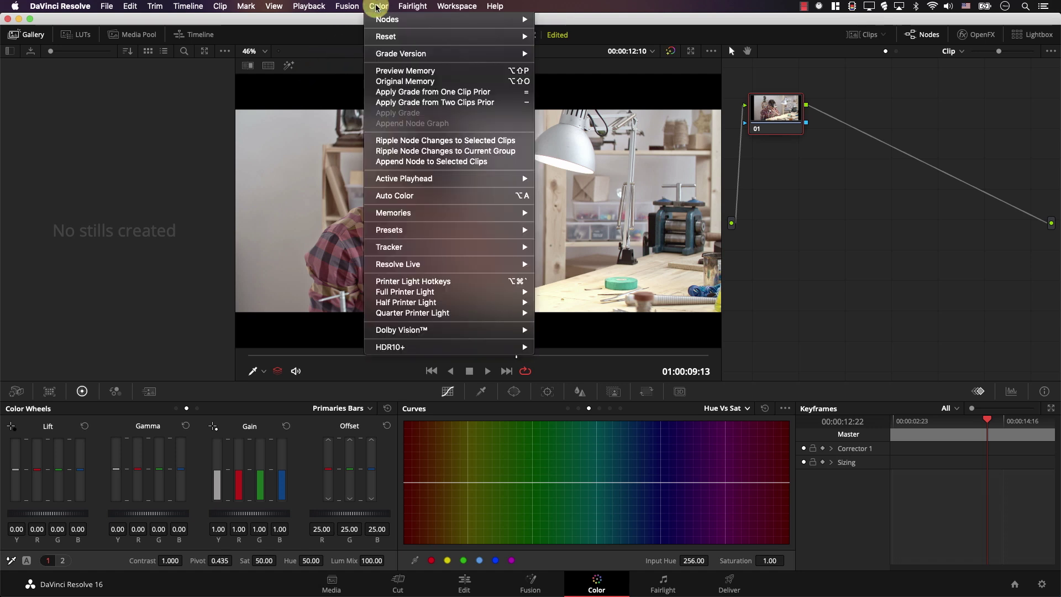
mouse_move(387, 20)
click(568, 50)
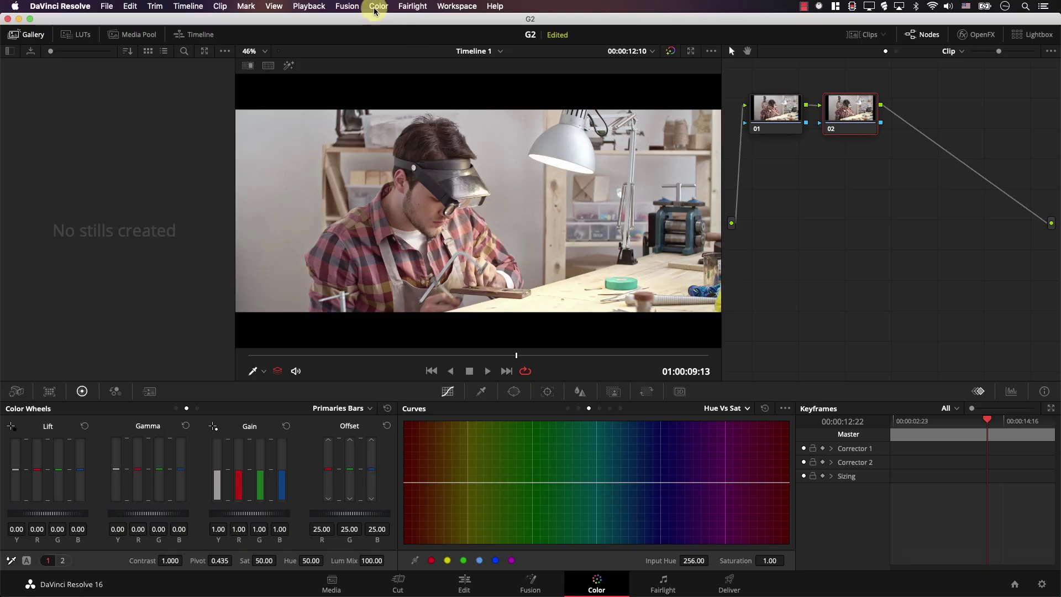
click(378, 6)
mouse_move(387, 19)
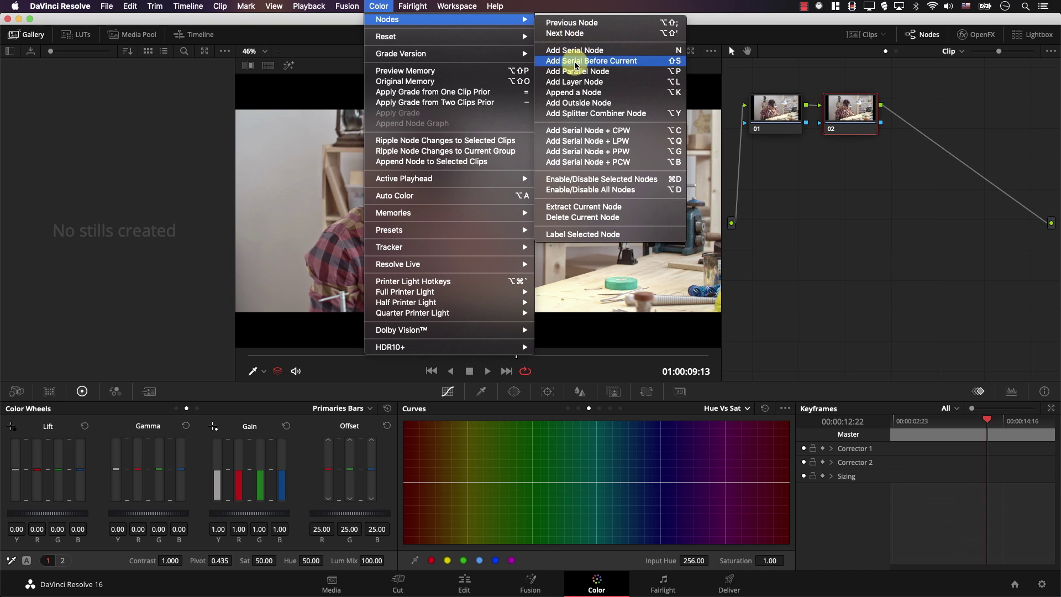
click(572, 82)
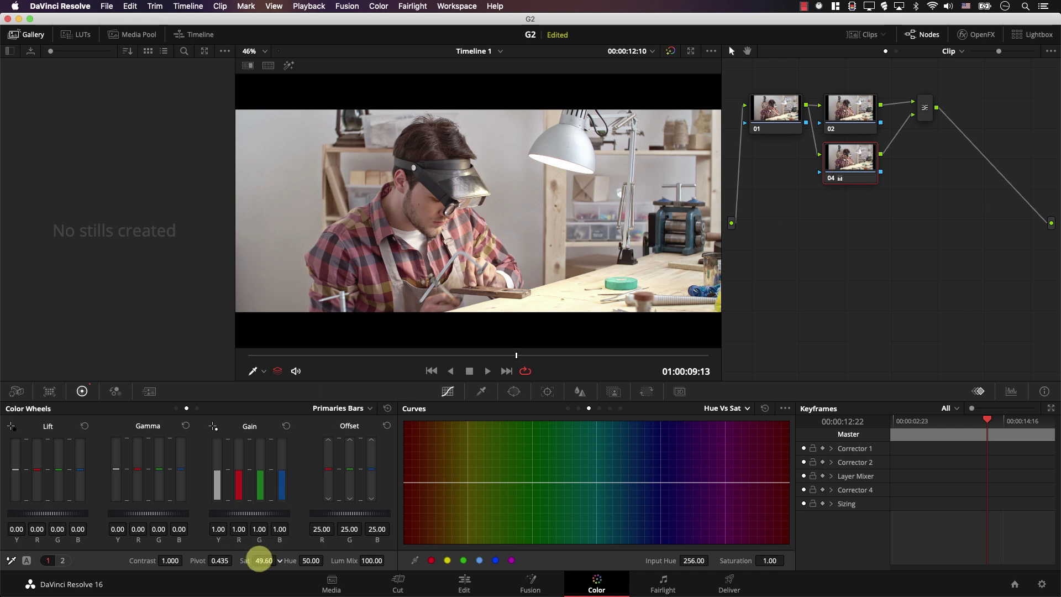
Drag node 04's saturation down to 0.00 to make that layer black and white.
drag(260, 560, 42, 535)
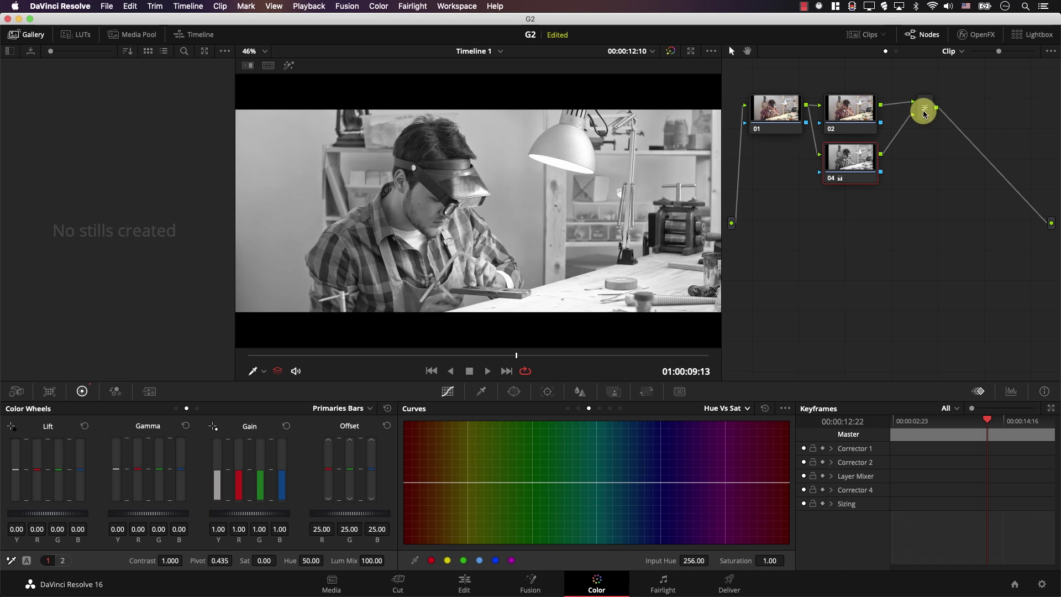
Set a composite mode on the Layer Mixer to blend the black-and-white layer, then re-enable the grade.
right_click(925, 114)
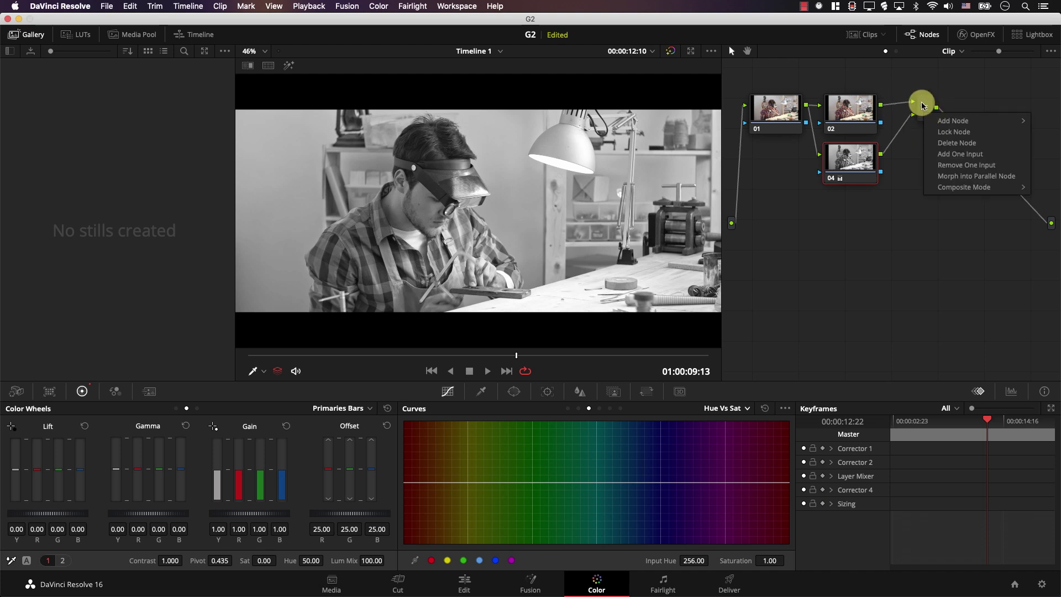
mouse_move(942, 186)
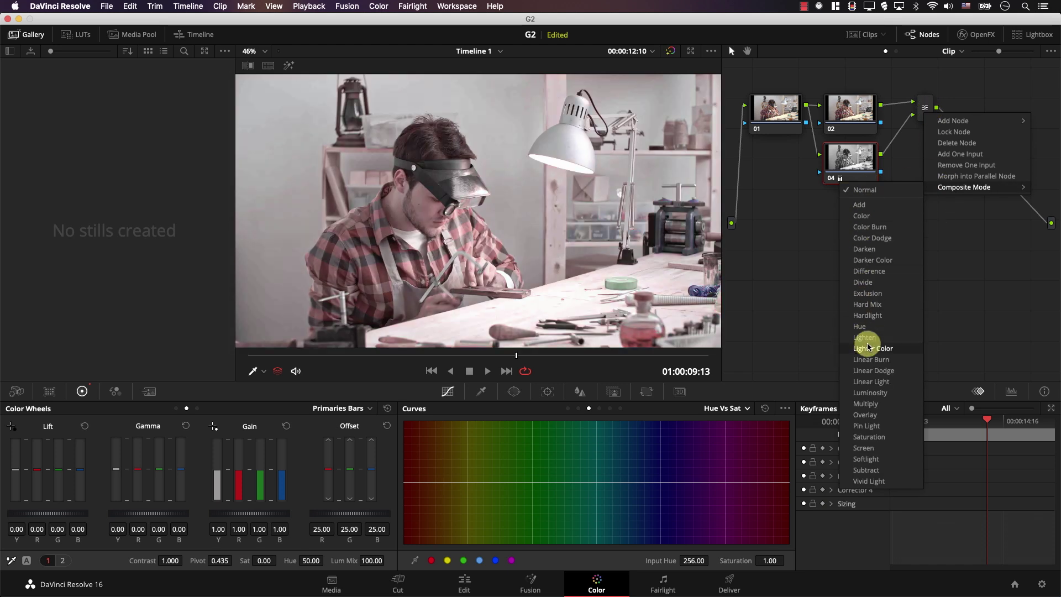
click(870, 405)
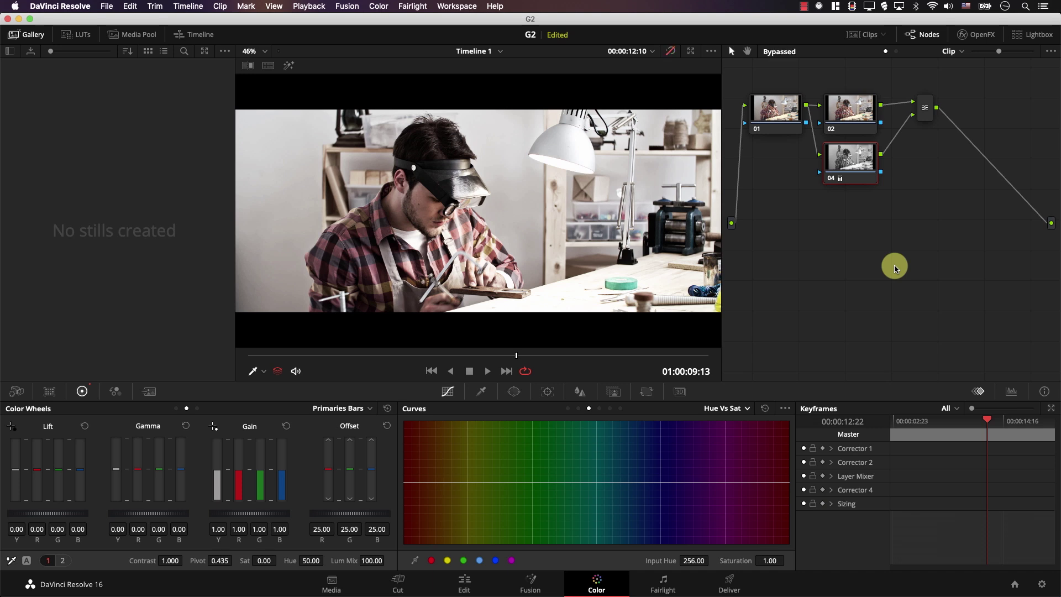
key(shift+d)
On node 01, drop HL to -95.50, warm the Gain wheel and tint Lift slightly blue.
click(780, 113)
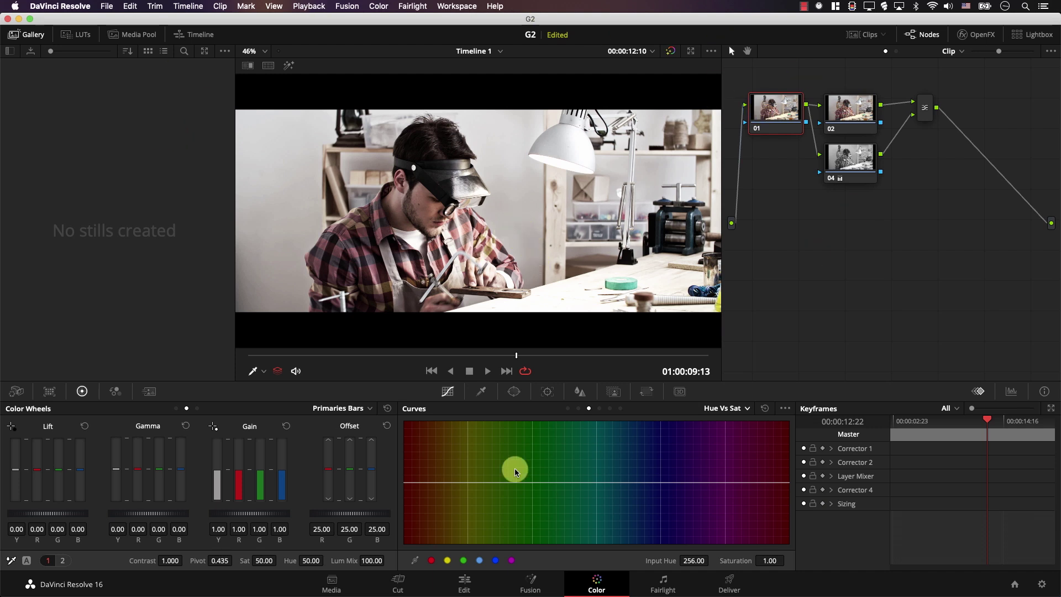
click(62, 561)
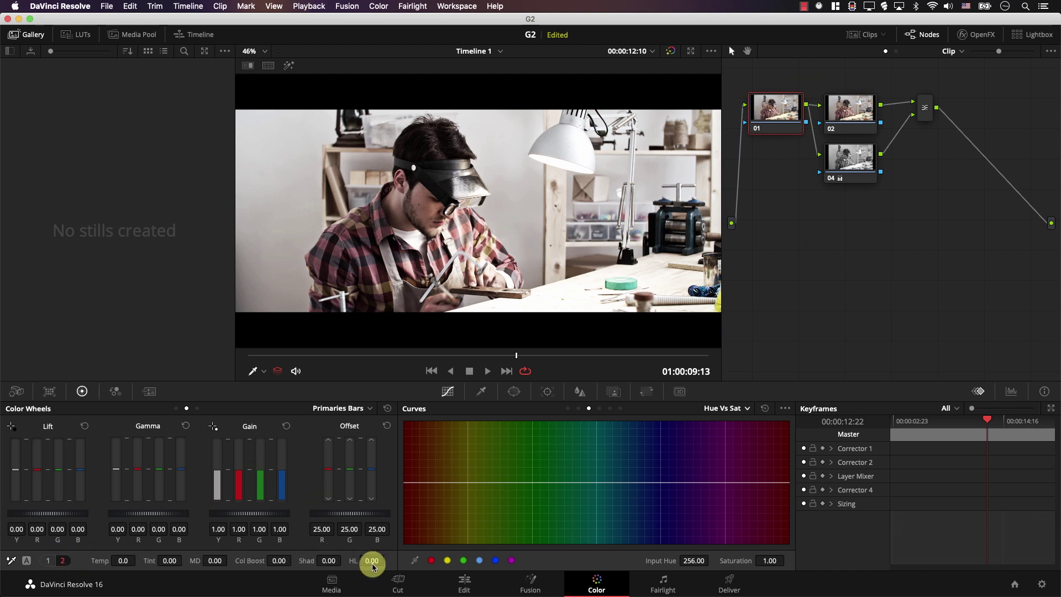
drag(380, 560, 278, 558)
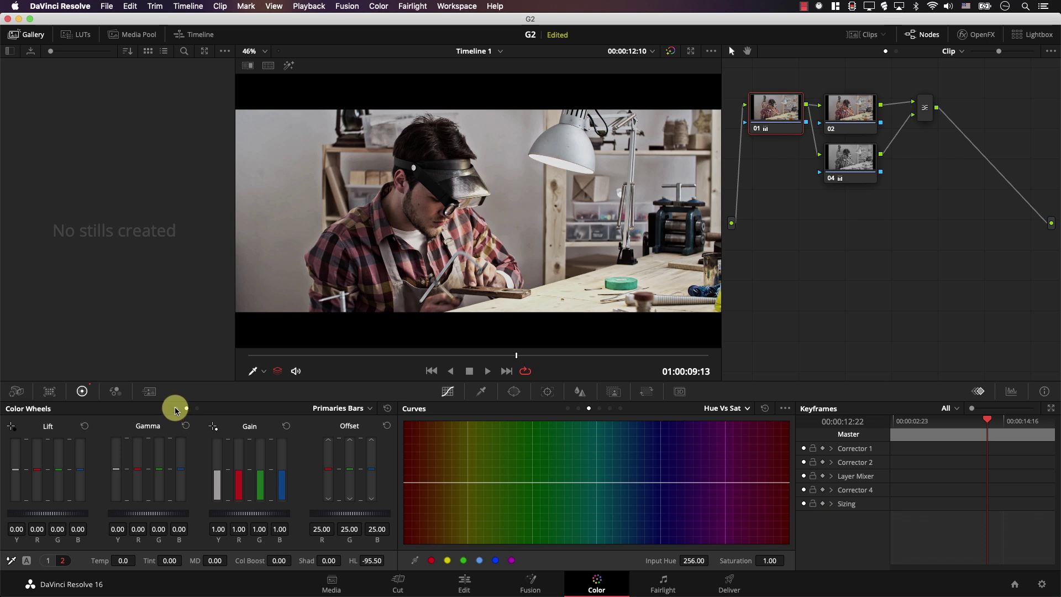
click(176, 408)
drag(246, 470, 221, 441)
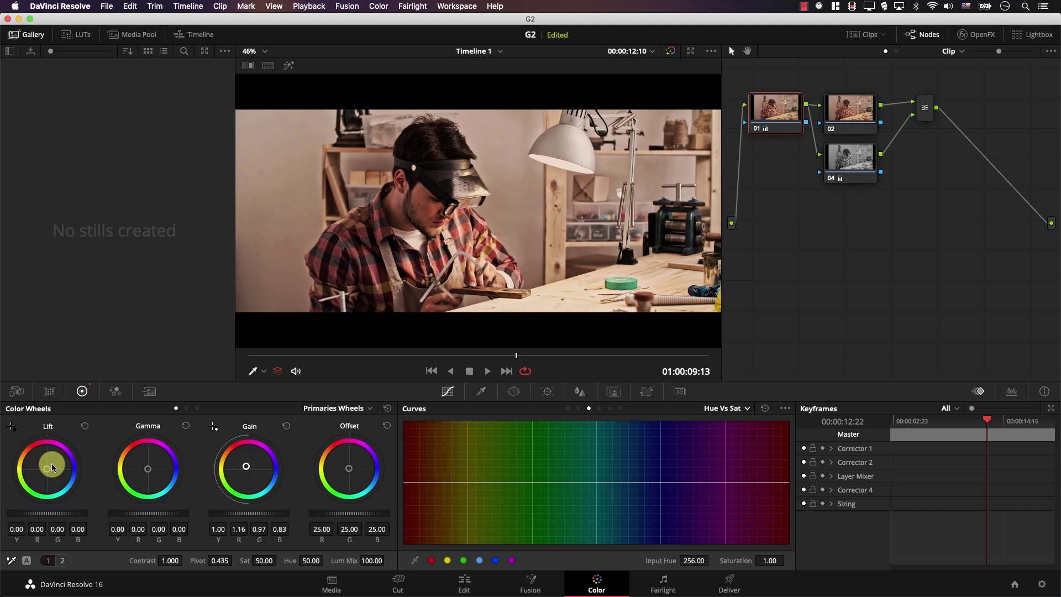
drag(53, 467, 79, 469)
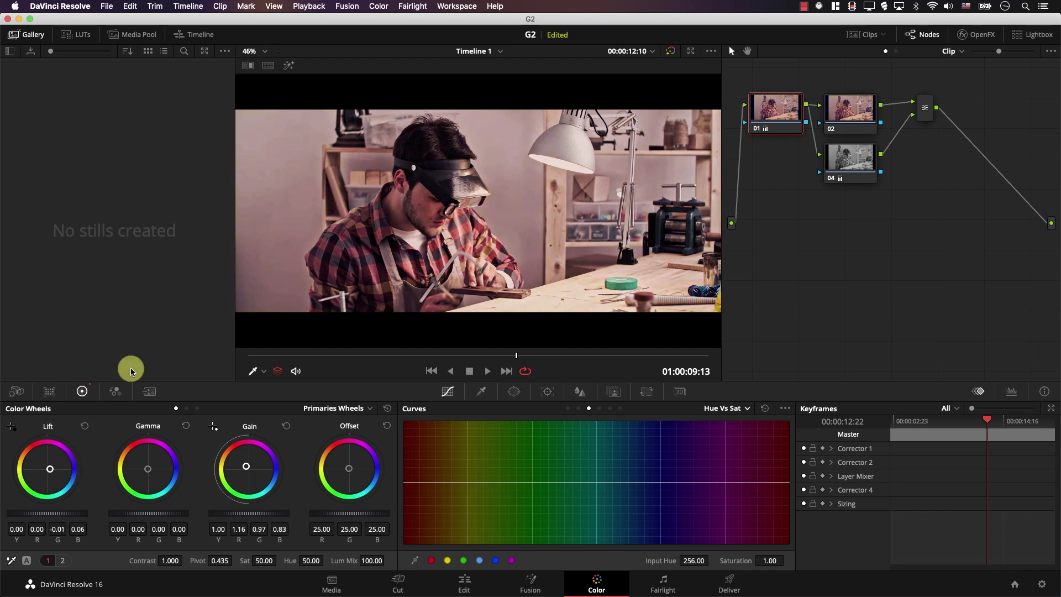
Compare and play back the warm look, then reset all grades and nodes.
key(shift+d)
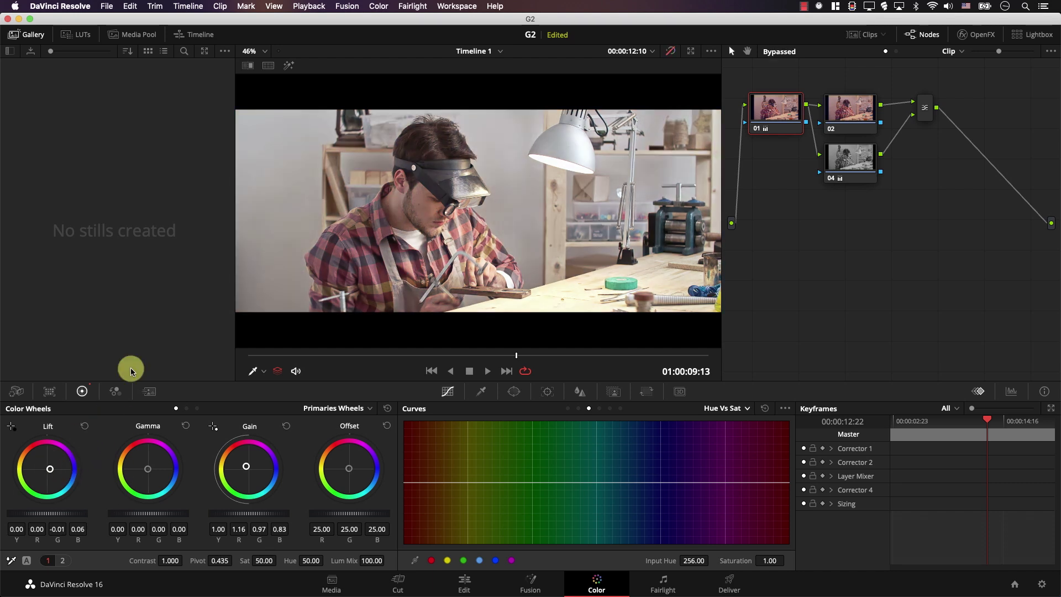
key(shift+d)
key(space)
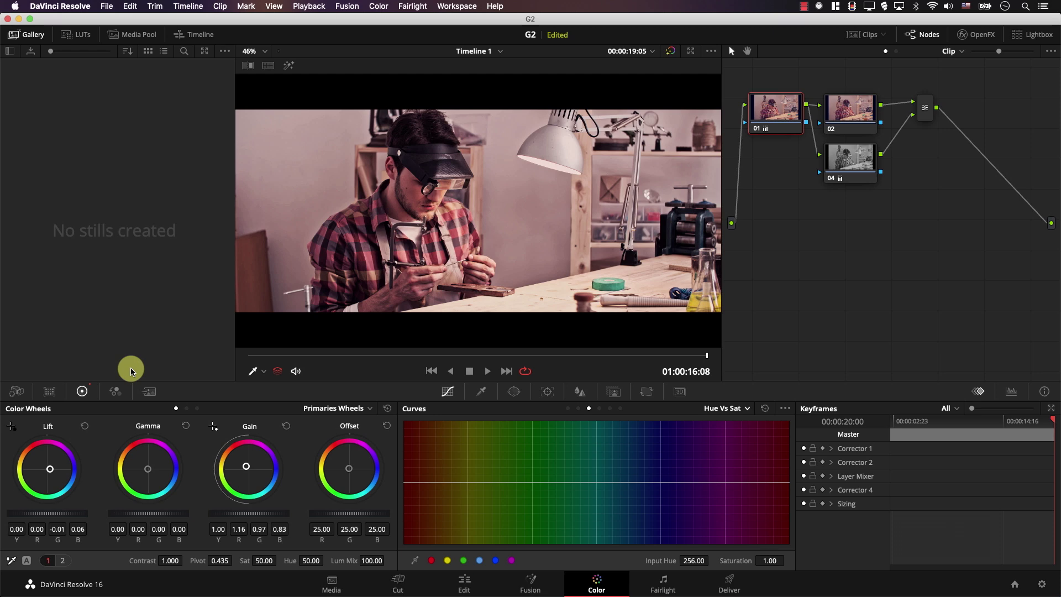
key(super+Home)
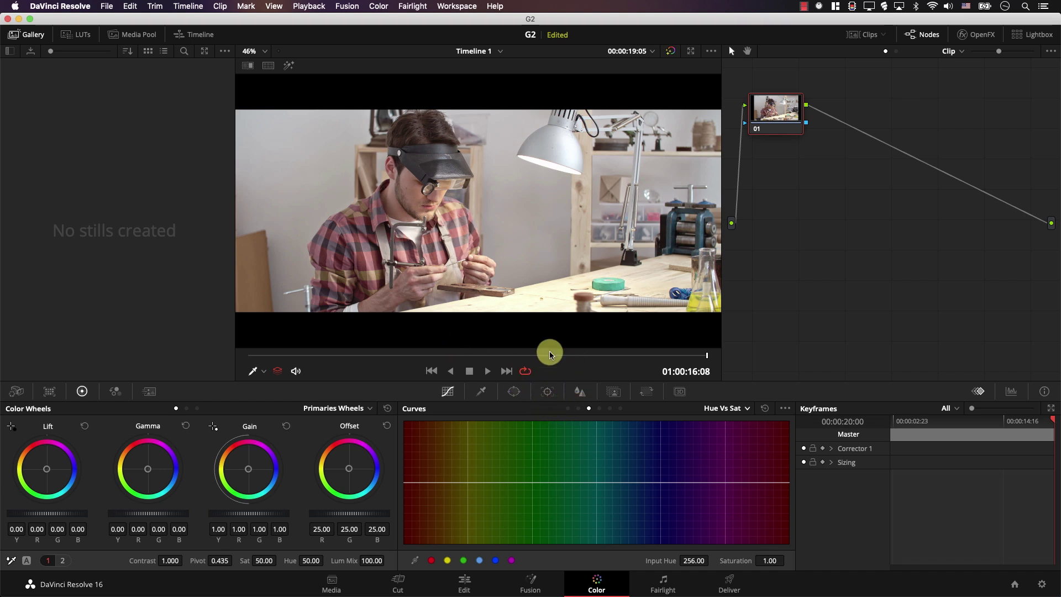
Switch Curves to the Custom curve and select the red channel for editing.
click(714, 409)
click(718, 425)
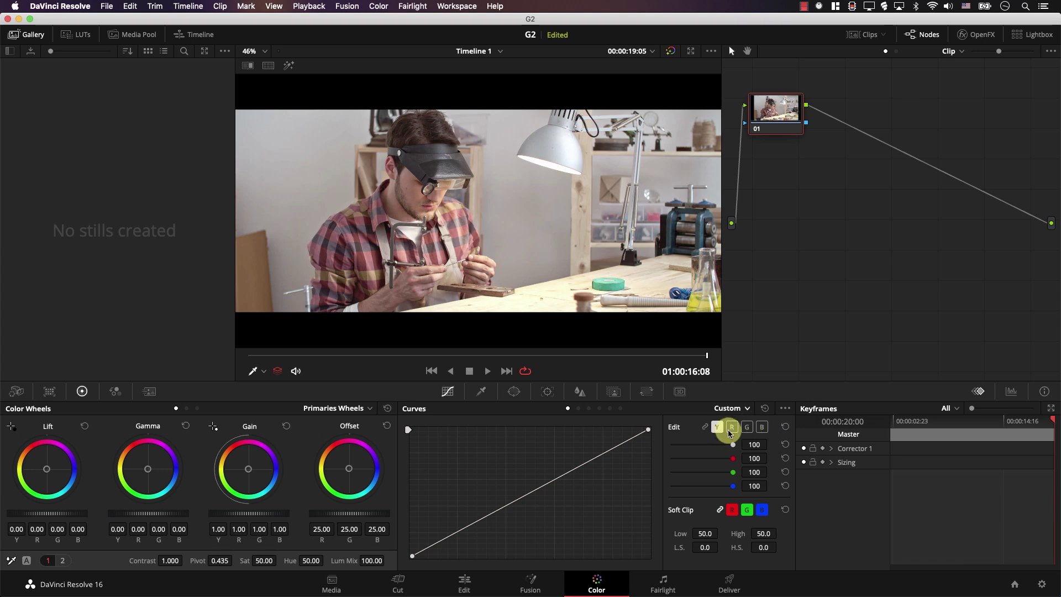
click(729, 429)
click(762, 428)
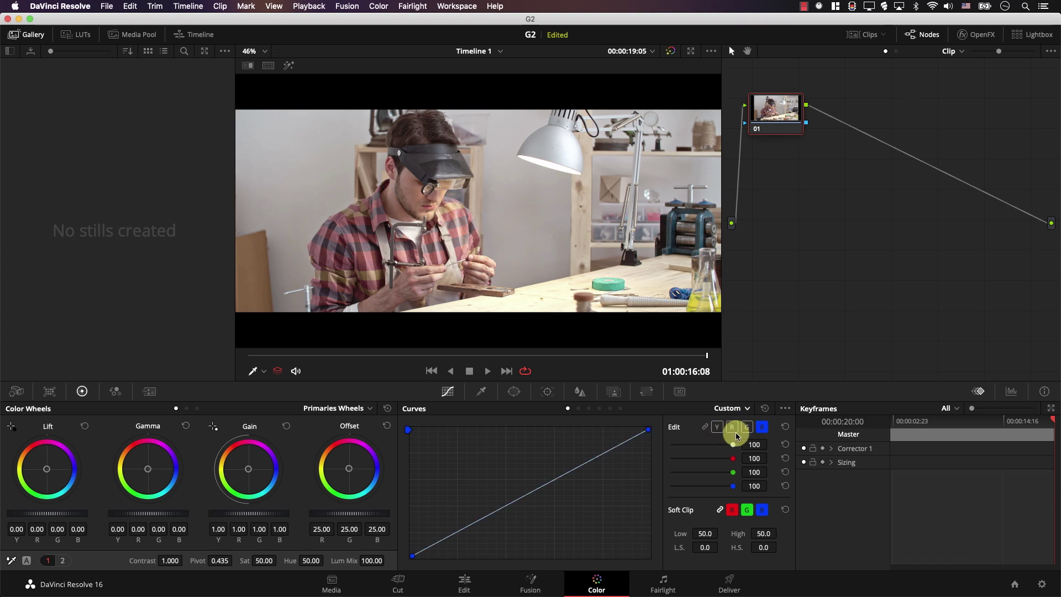
click(732, 431)
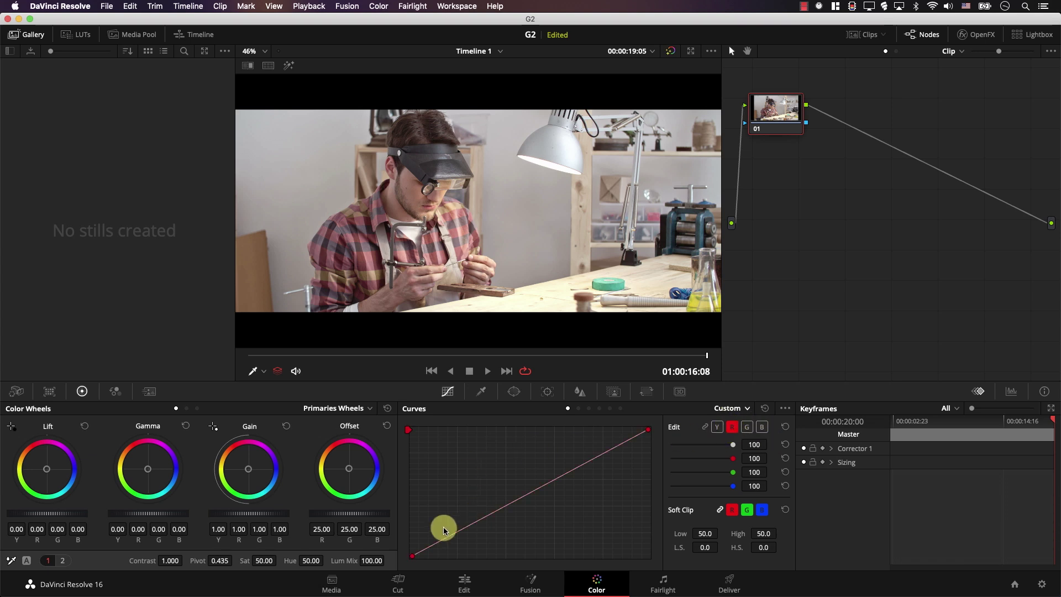
Cut red in shadows and boost it in highlights; lift blue shadows and lower blue highlights.
drag(413, 557, 454, 555)
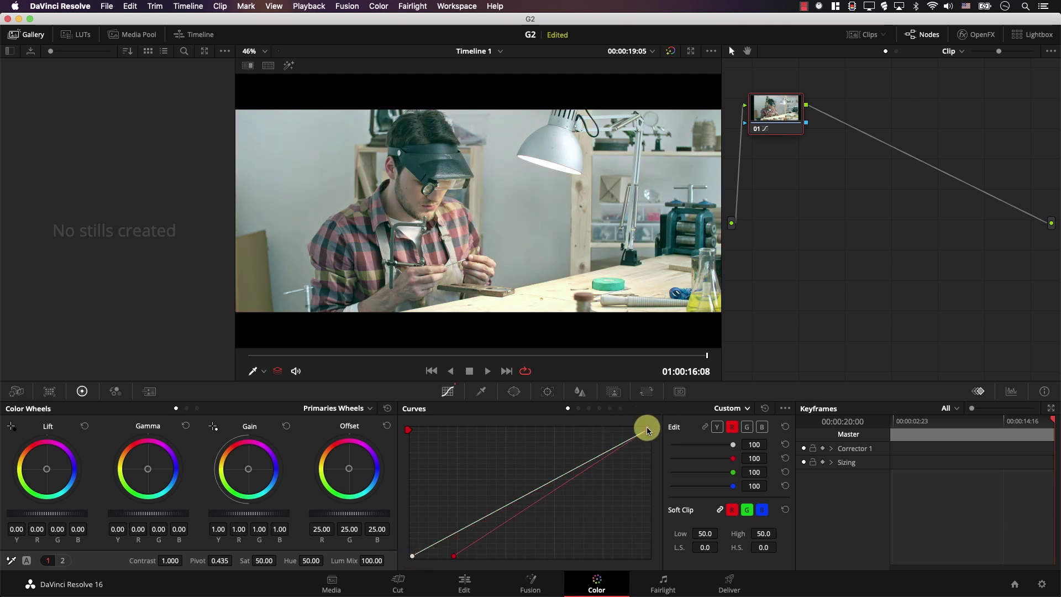
drag(612, 426, 615, 429)
click(762, 426)
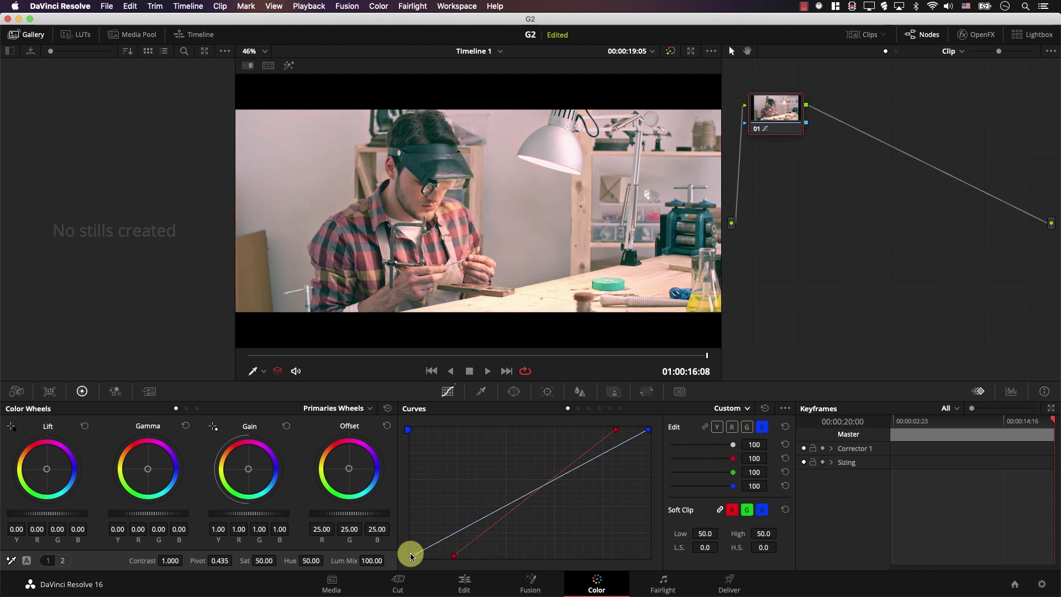
drag(412, 556, 407, 541)
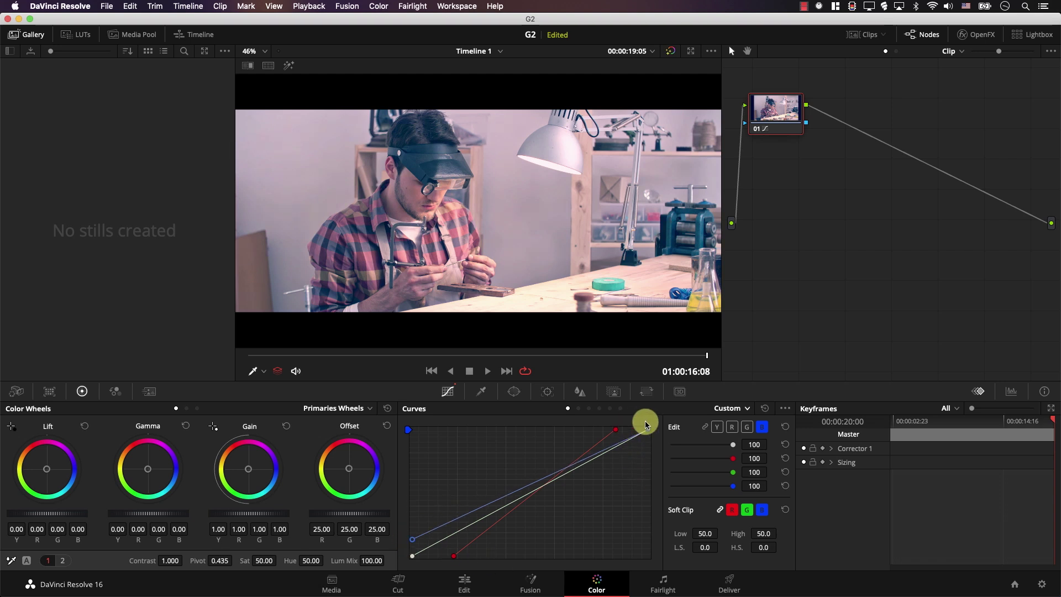
drag(646, 424, 655, 448)
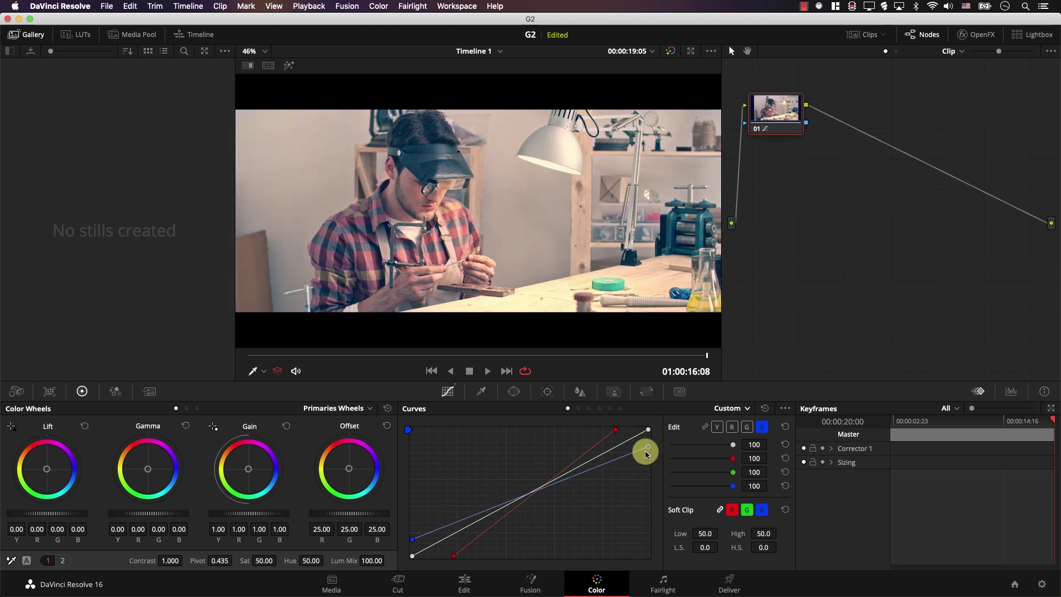
click(520, 265)
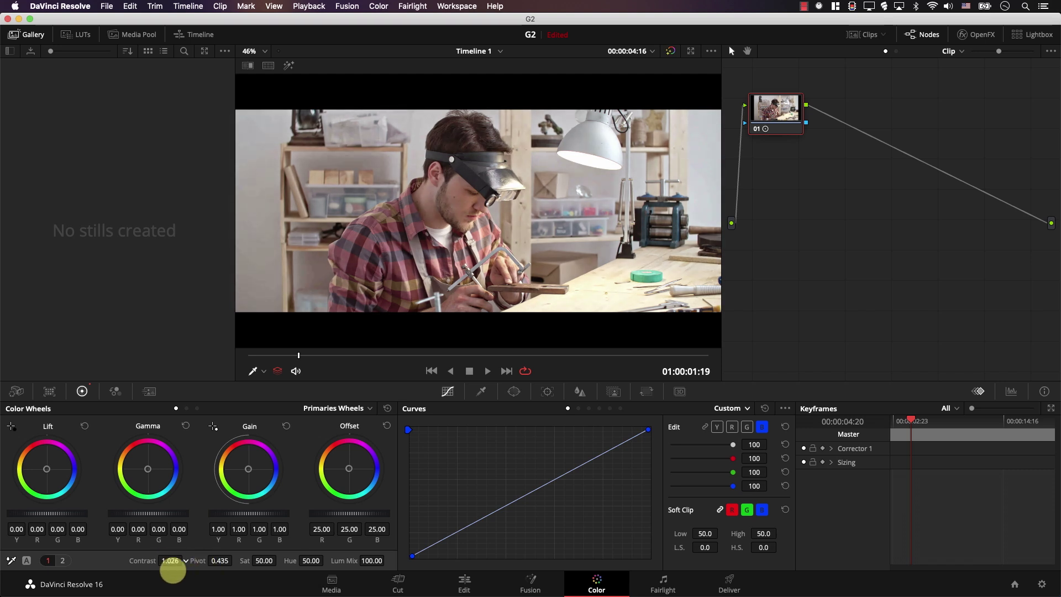
Warm the clip with a higher Temp and lower Saturation to 34.60, then play it back.
click(67, 563)
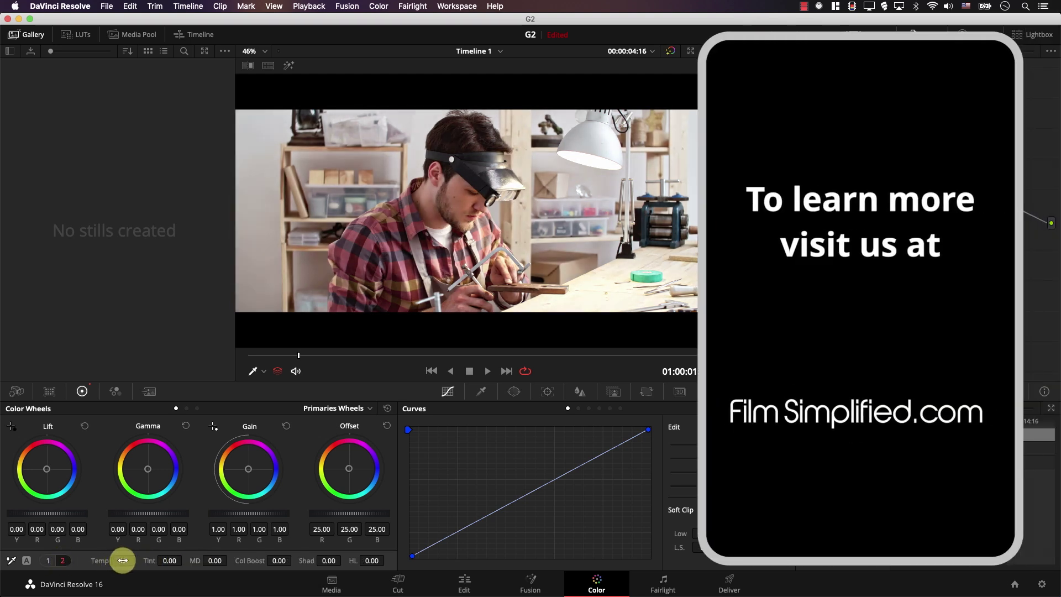
drag(124, 559, 214, 560)
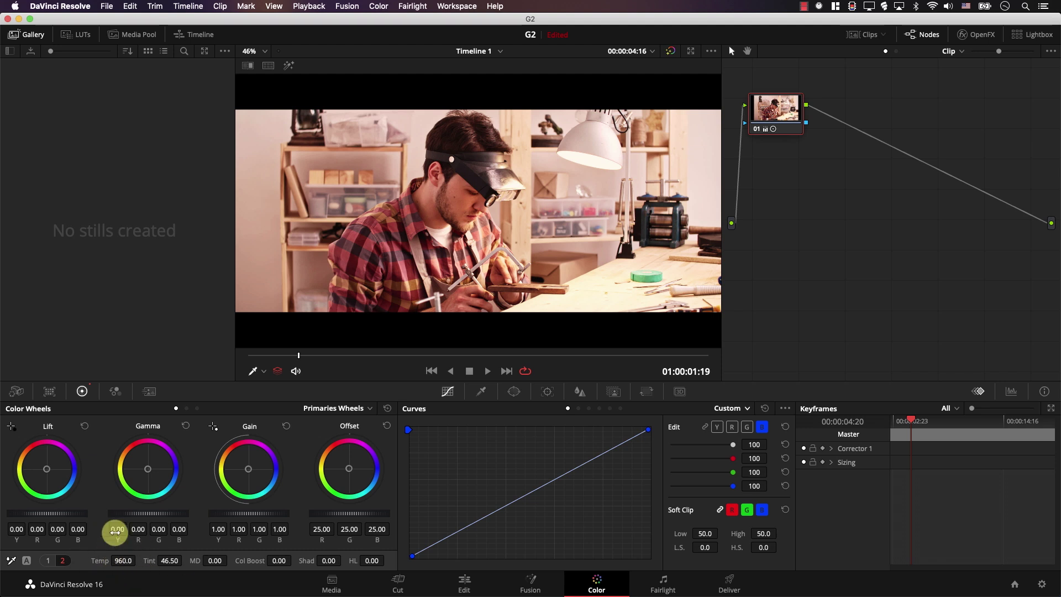
click(49, 561)
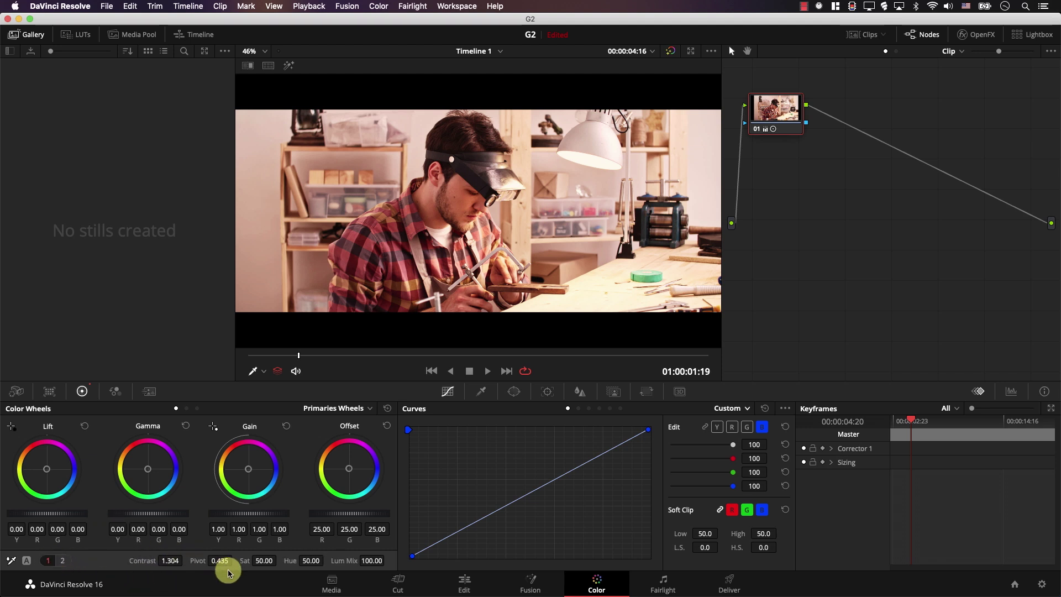
drag(263, 560, 175, 574)
key(space)
key(space)
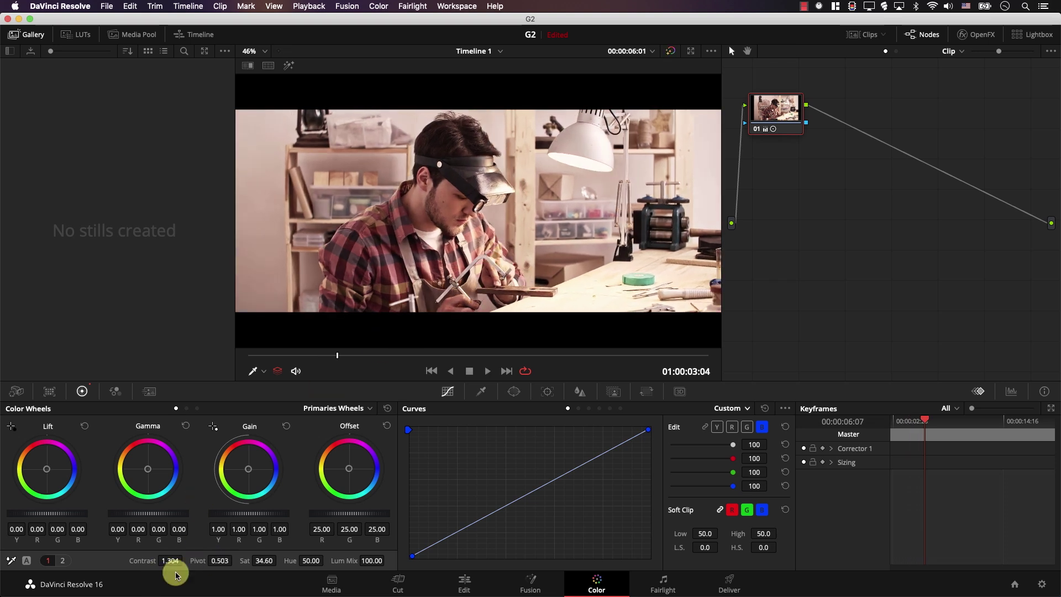
Push Temp to 1570 and Tint to 66.50 for a pinkish warmth, then review playback.
click(63, 560)
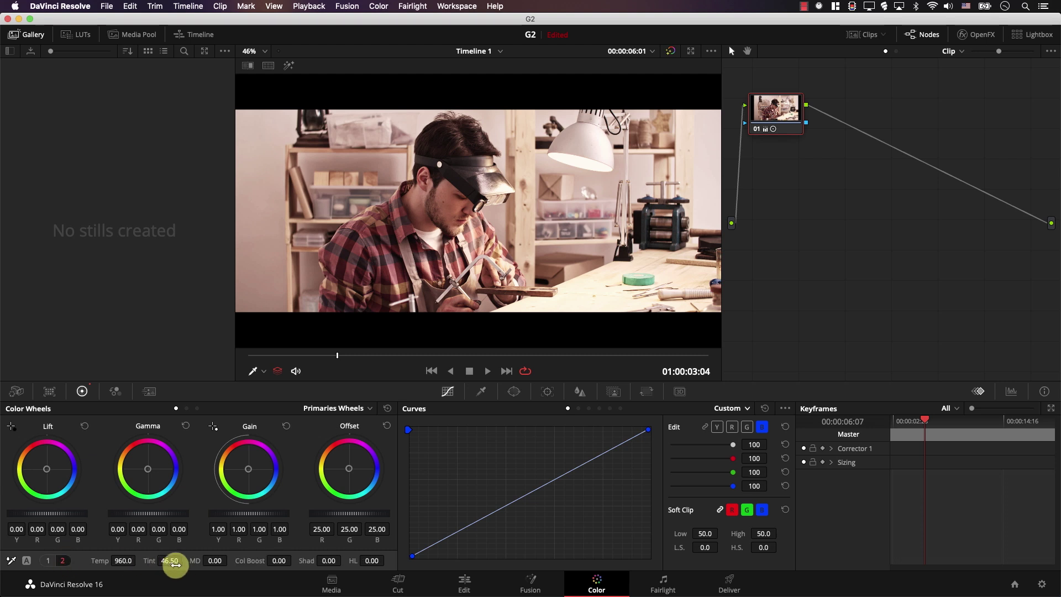
drag(116, 561, 241, 542)
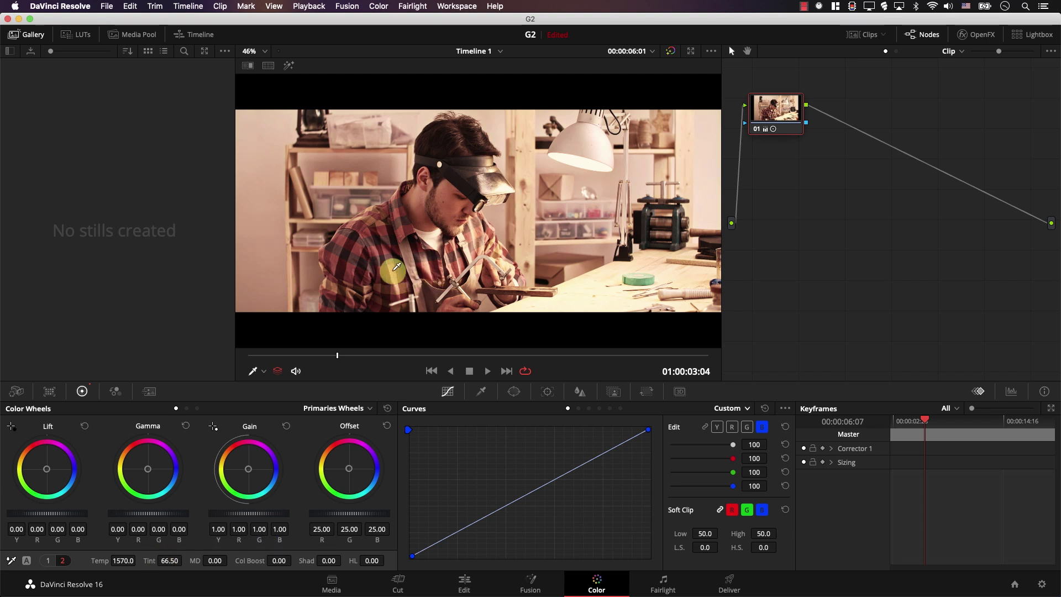
key(space)
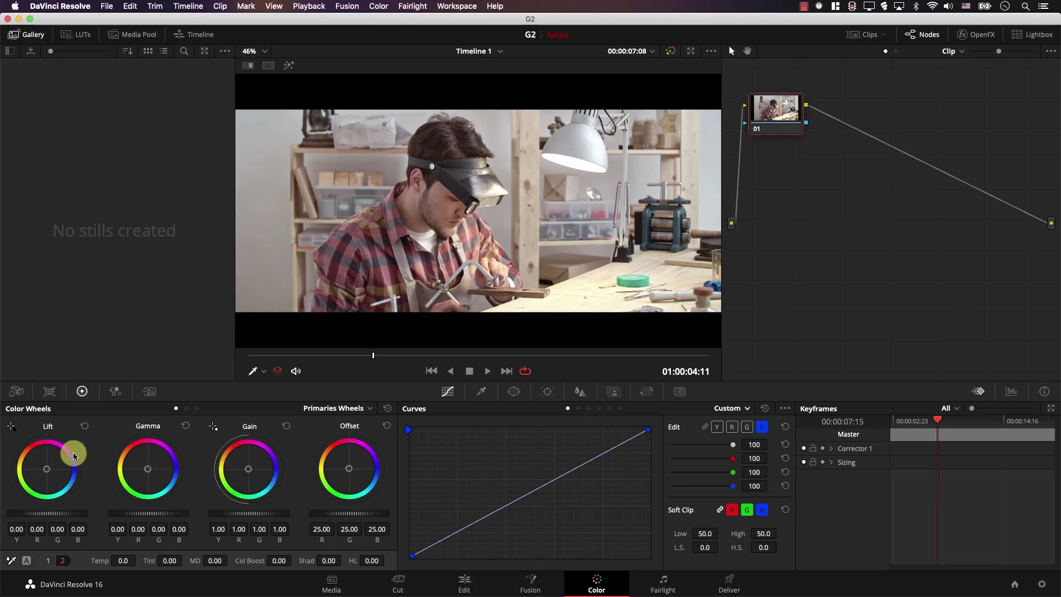
Drop Col Boost to -31 and pull the Gamma master down to -0.32.
drag(270, 561, 130, 560)
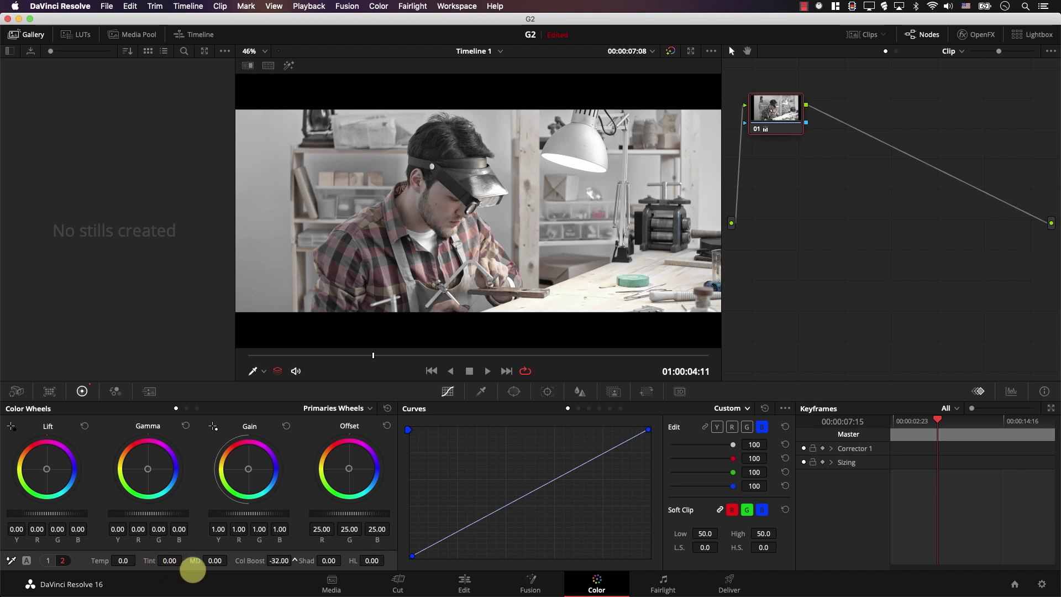
click(152, 456)
mouse_move(143, 469)
mouse_down()
mouse_move(151, 457)
mouse_move(191, 474)
mouse_move(116, 475)
mouse_move(136, 474)
mouse_move(140, 438)
mouse_move(378, 233)
mouse_move(123, 525)
mouse_move(195, 511)
mouse_move(7, 517)
mouse_move(149, 521)
mouse_move(146, 437)
mouse_move(152, 475)
mouse_move(175, 465)
mouse_move(147, 465)
mouse_up()
Darken the midtones with the Gamma master and warm the highlights slightly toward red.
drag(153, 513, 32, 518)
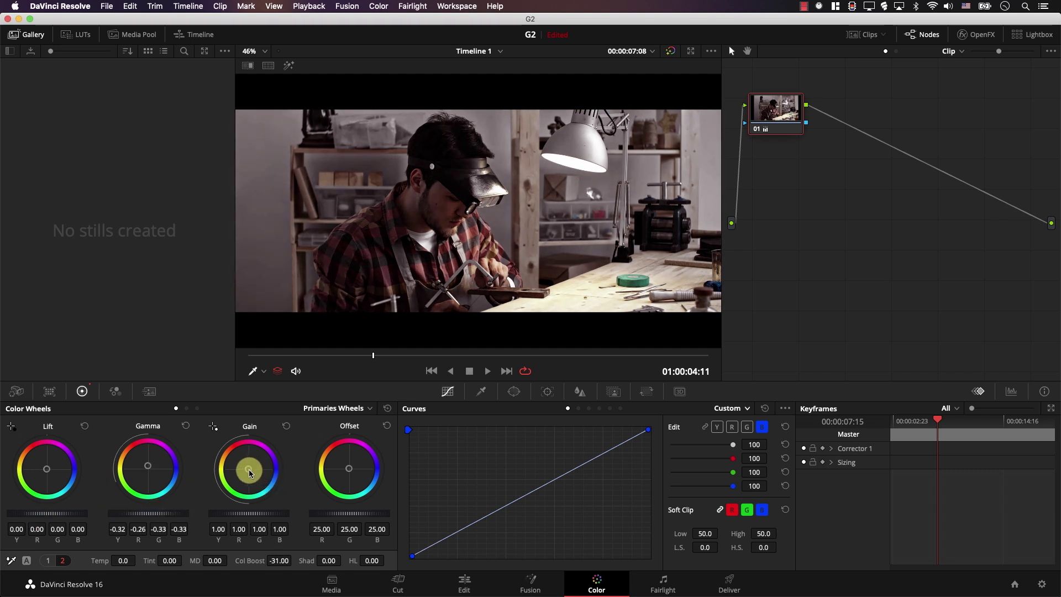
drag(250, 473, 248, 459)
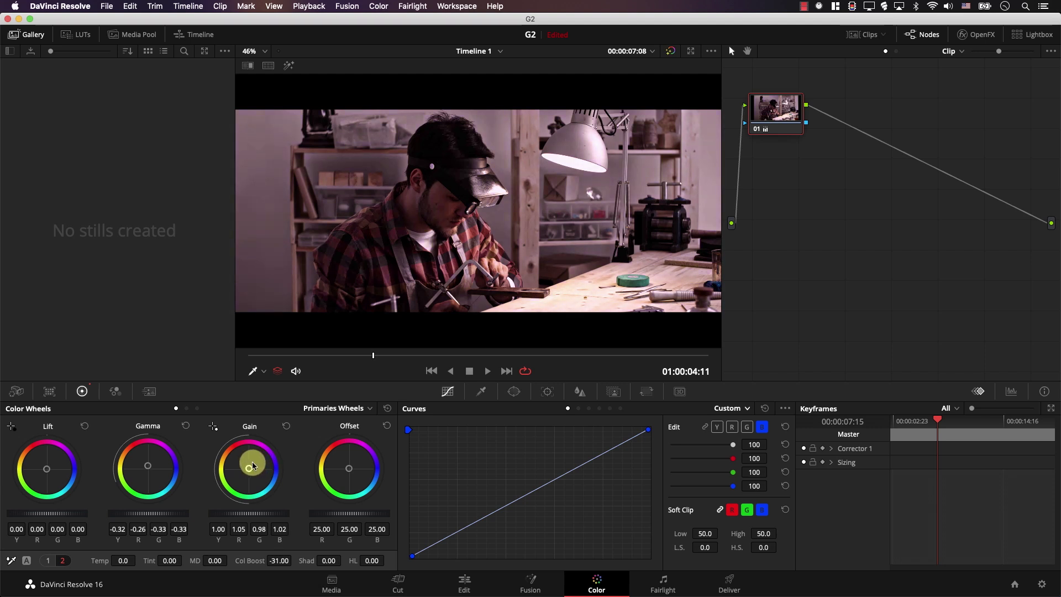
drag(252, 466, 249, 467)
drag(227, 515, 106, 510)
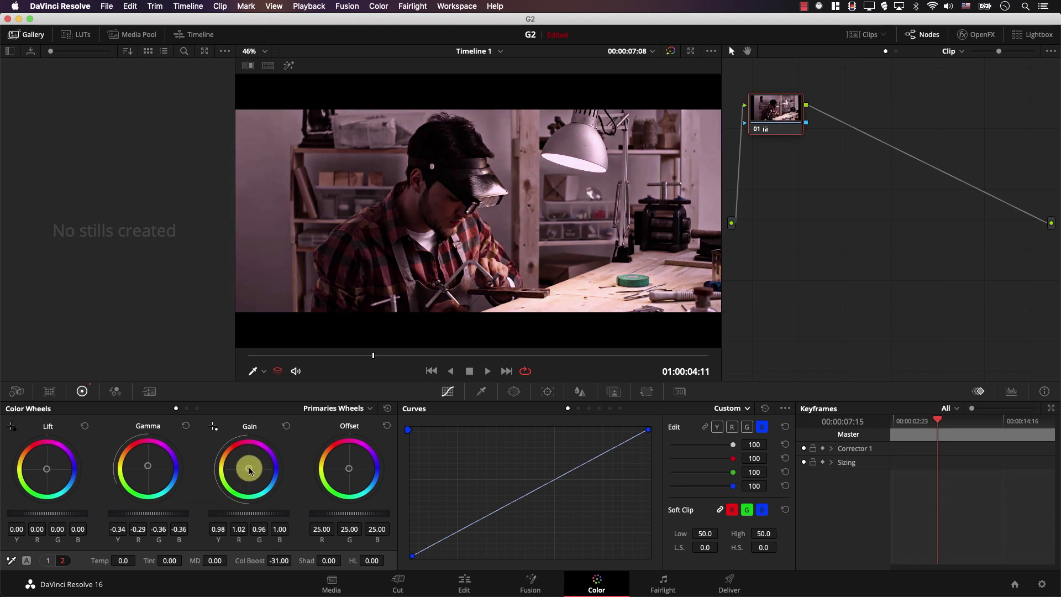
drag(251, 470, 249, 467)
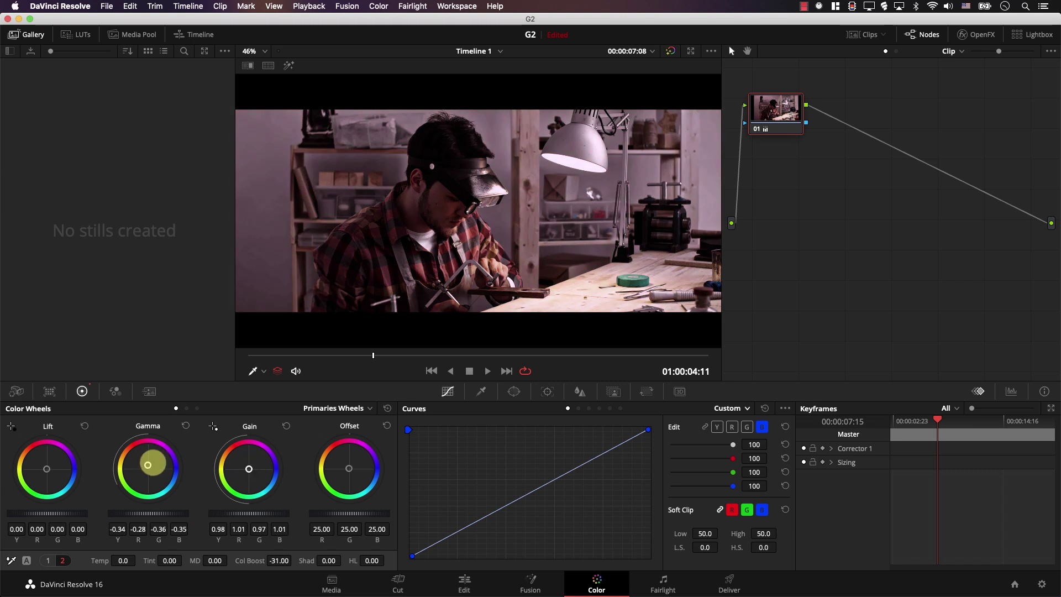
Shift midtones toward yellow, lower Gamma to -0.38, set Col Boost to -47, and bypass to compare.
drag(148, 466, 146, 466)
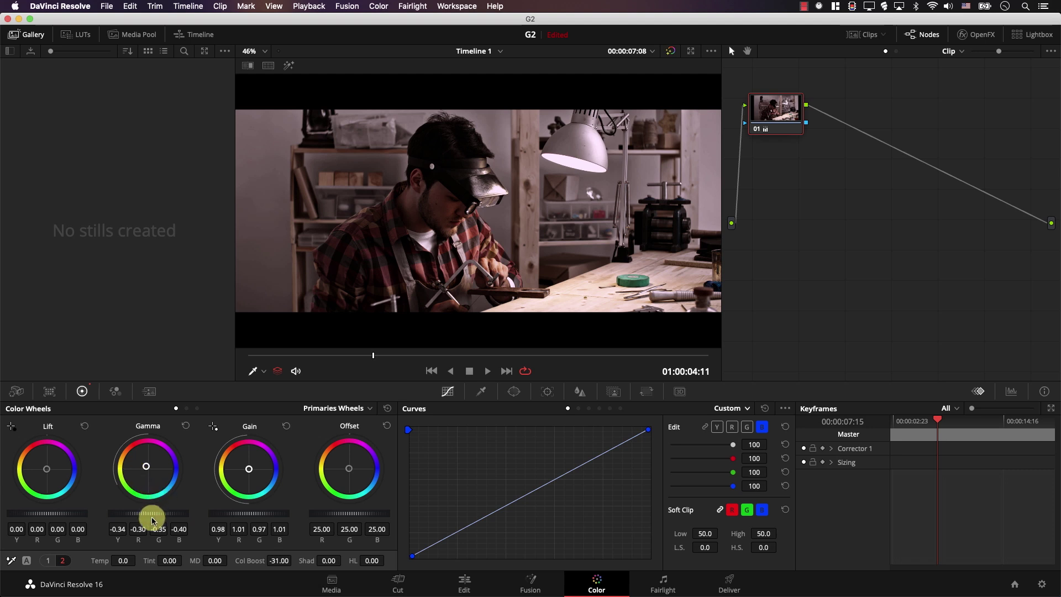
drag(98, 507, 65, 507)
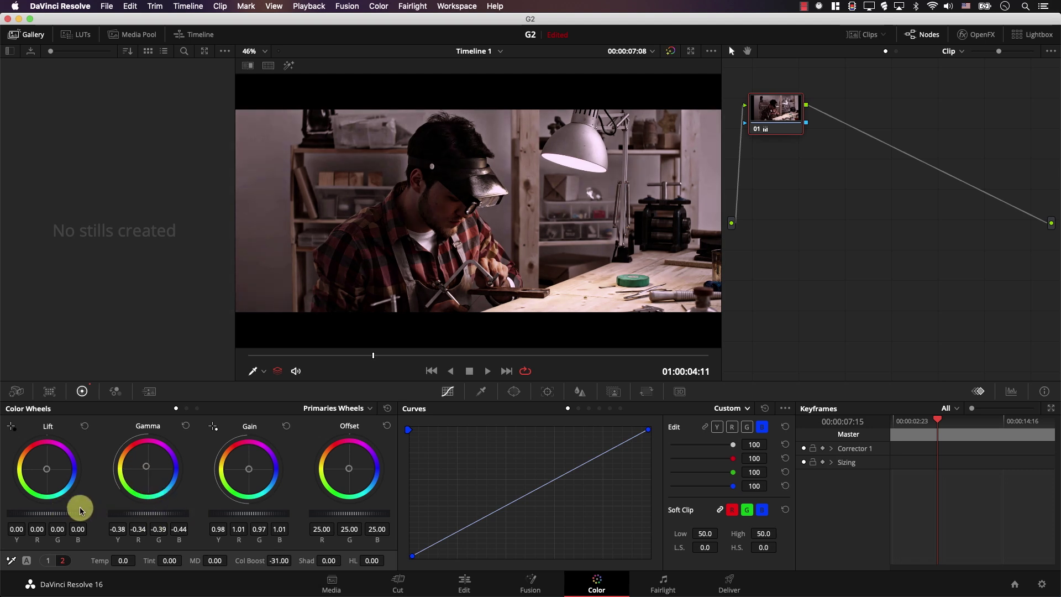
mouse_move(264, 561)
mouse_down()
mouse_move(224, 558)
mouse_move(248, 560)
mouse_up()
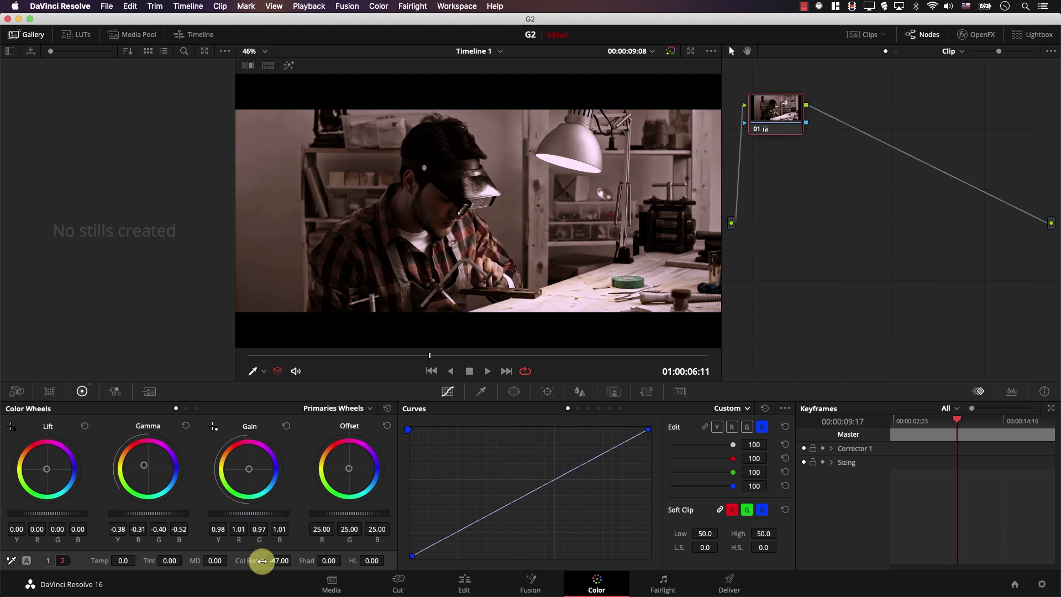
key(shift+d)
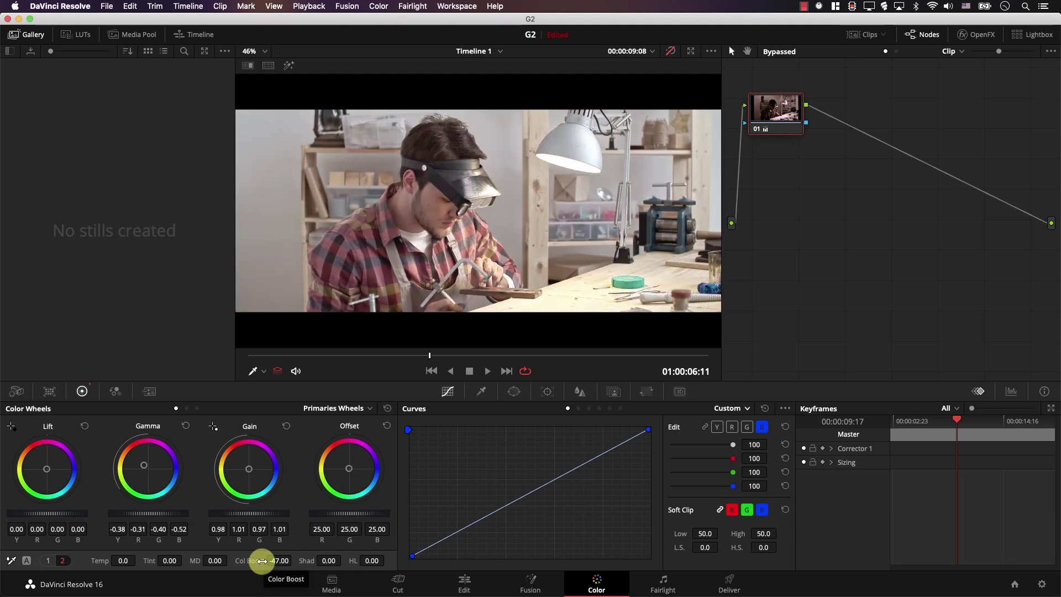